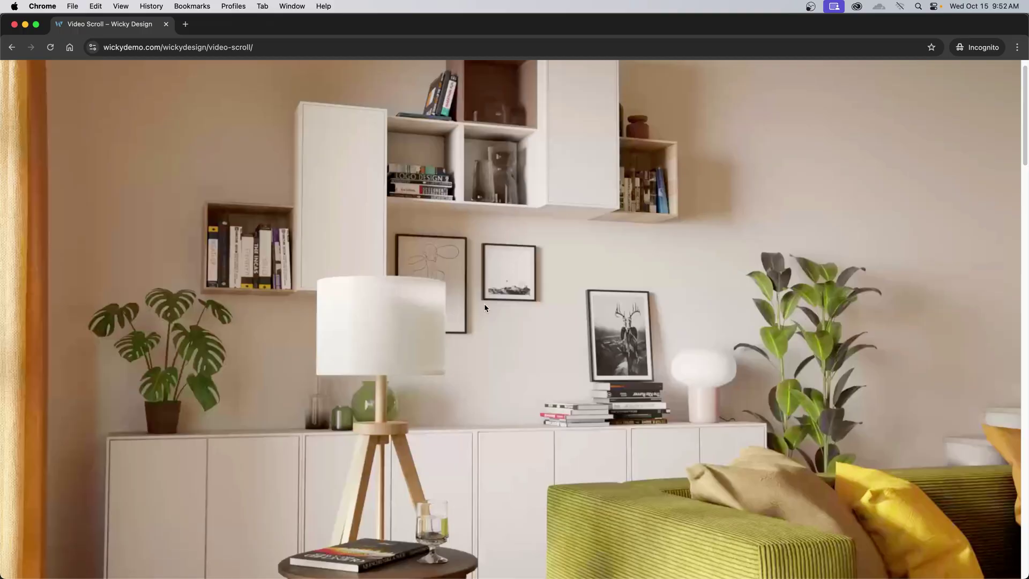
- Scroll the Video Scroll demo page up and down to preview its scroll-driven living room video
{"action": "left_click_drag", "start_coordinate": [1027, 83], "coordinate": [1027, 46]}
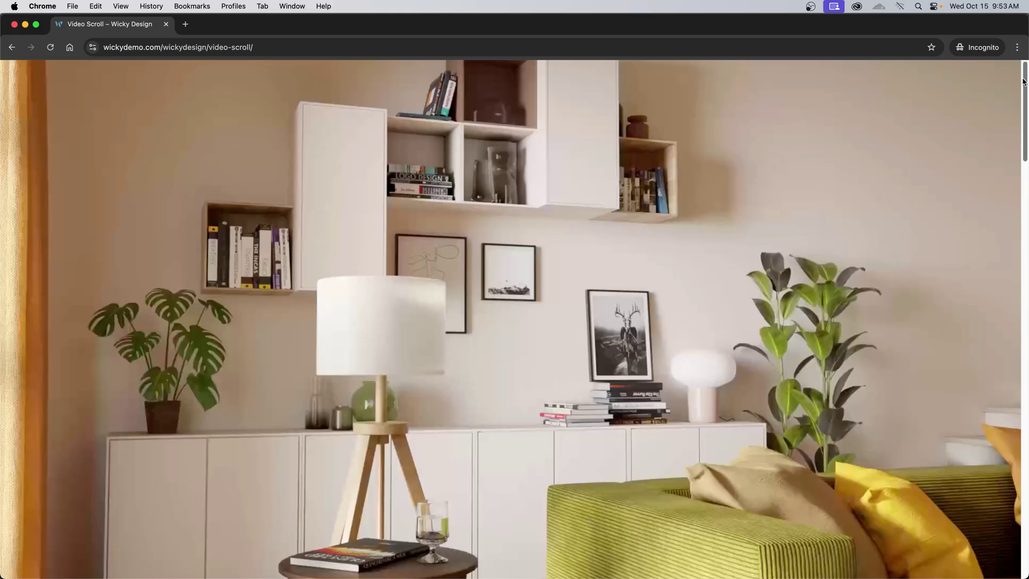
{"action": "left_click_drag", "start_coordinate": [1023, 82], "coordinate": [1027, 112]}
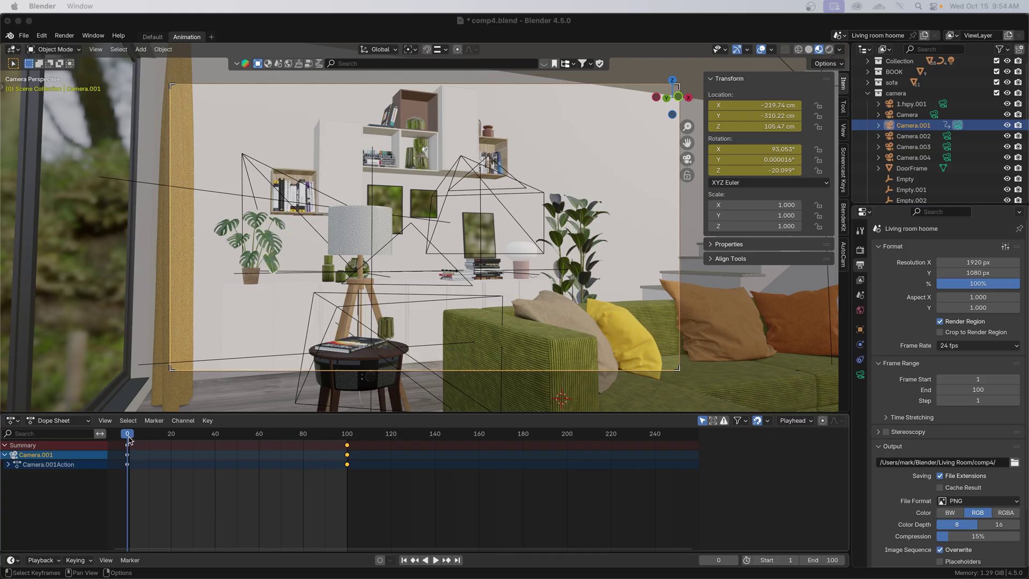
- In Blender, play and scrub the Camera.001 animation from its first frame to review the camera move
{"action": "left_click", "coordinate": [129, 437]}
{"action": "key", "text": "space"}
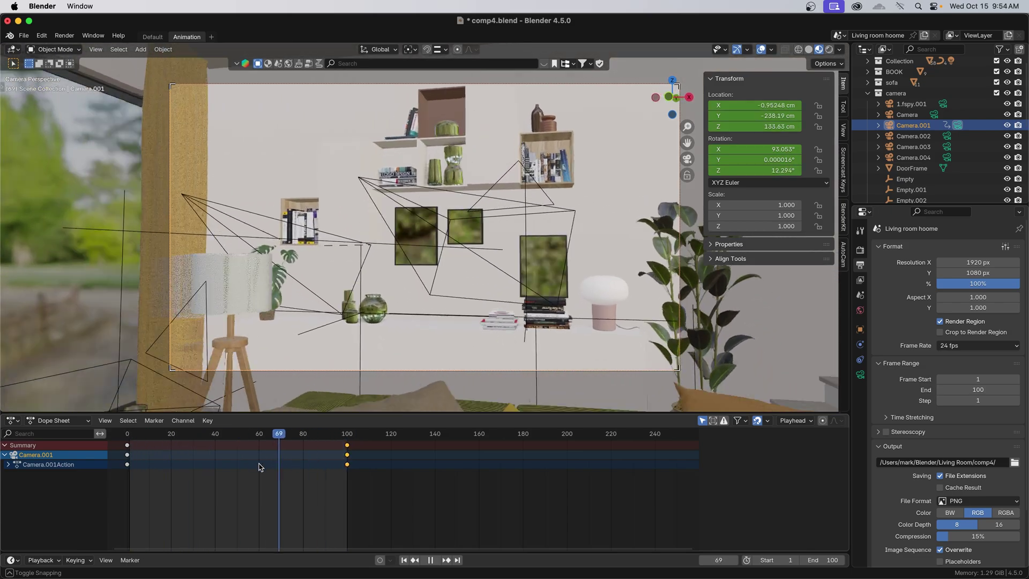
{"action": "key", "text": "Escape"}
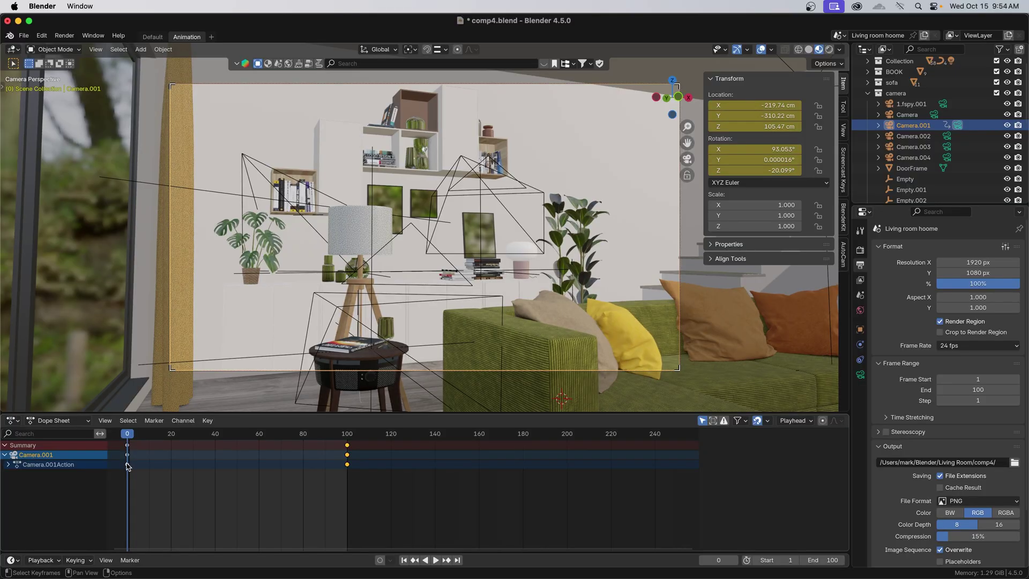
{"action": "key", "text": "space"}
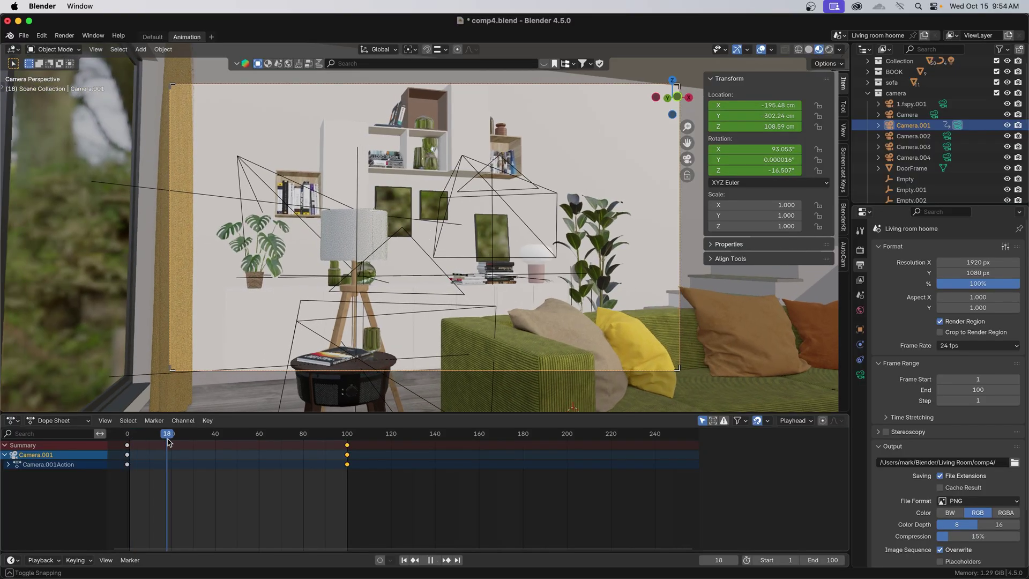
{"action": "left_click_drag", "start_coordinate": [168, 442], "coordinate": [130, 457]}
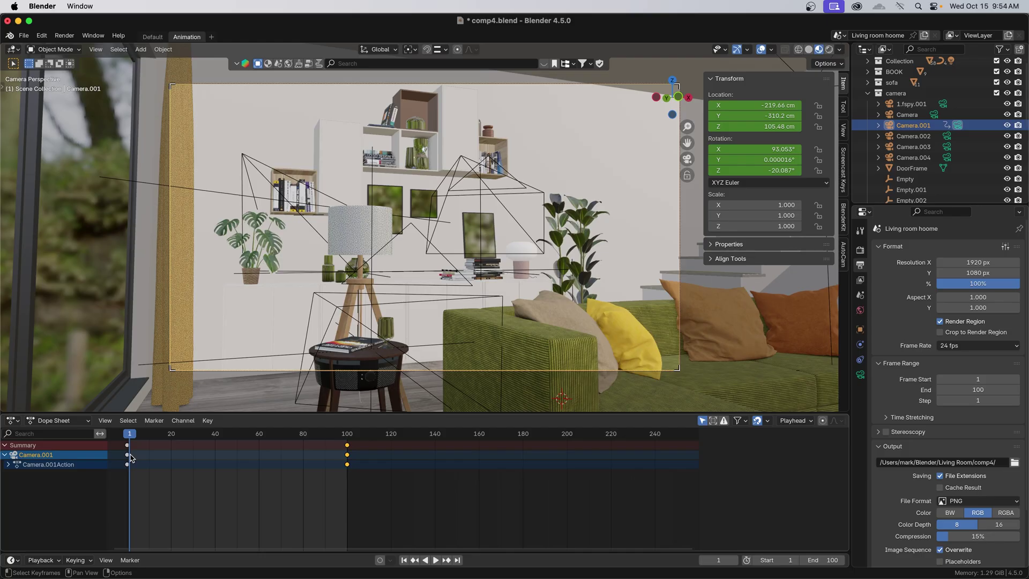
{"action": "key", "text": "space"}
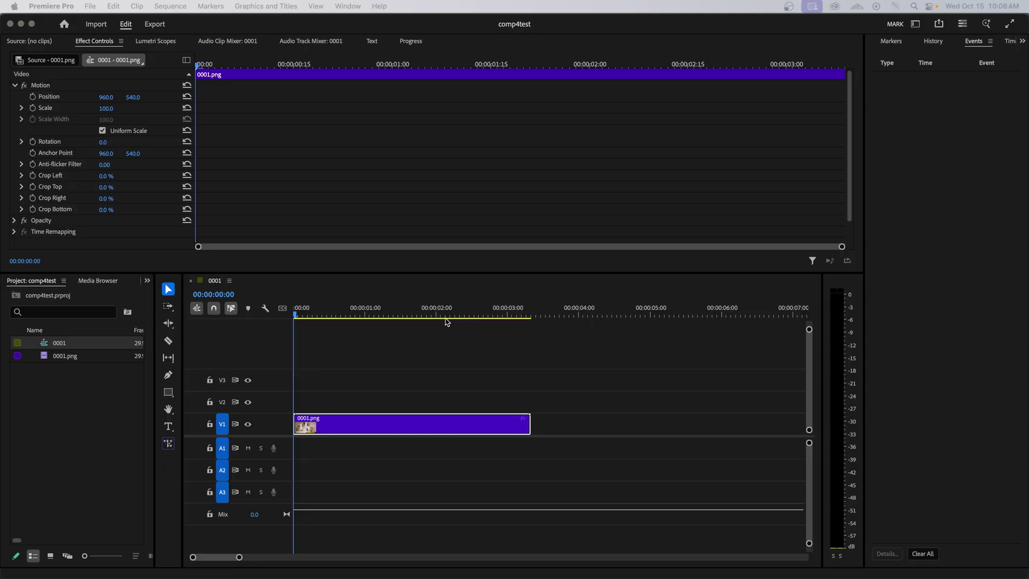
- In Premiere Pro, scrub to about 23 frames into the 0001 sequence and open its media export settings
{"action": "left_click", "coordinate": [300, 318]}
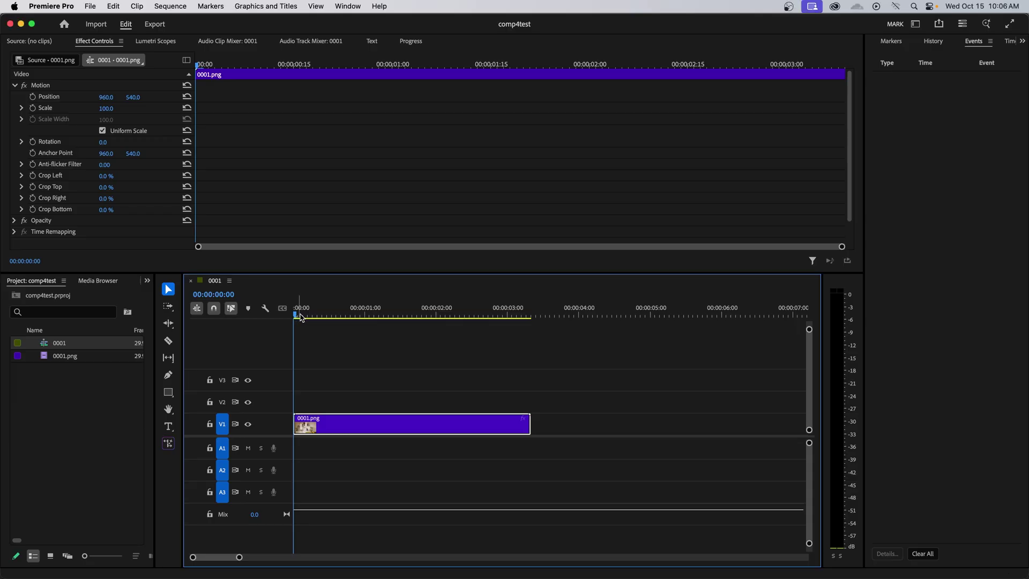
{"action": "left_click_drag", "start_coordinate": [300, 317], "coordinate": [349, 318]}
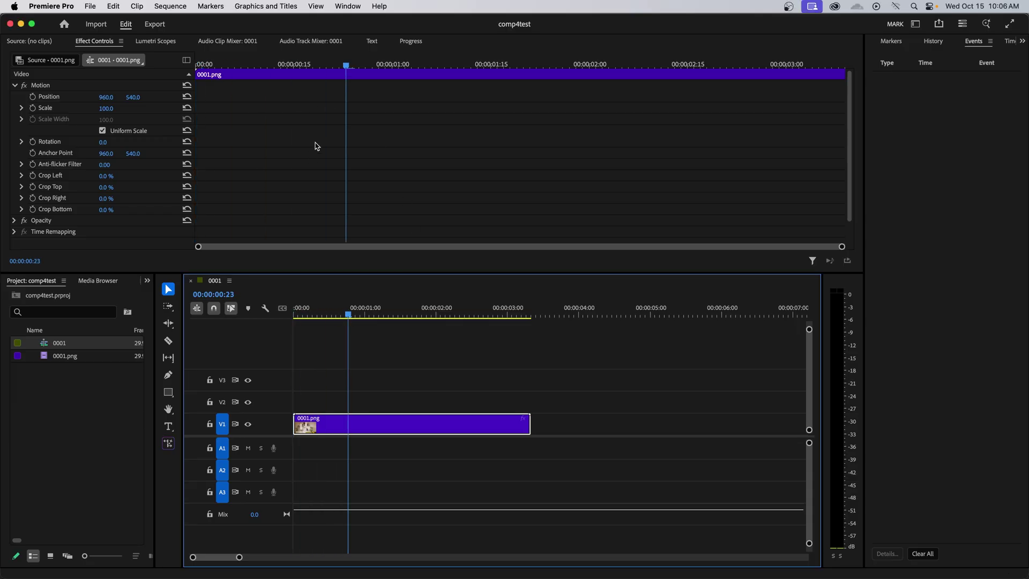
{"action": "left_click", "coordinate": [91, 6]}
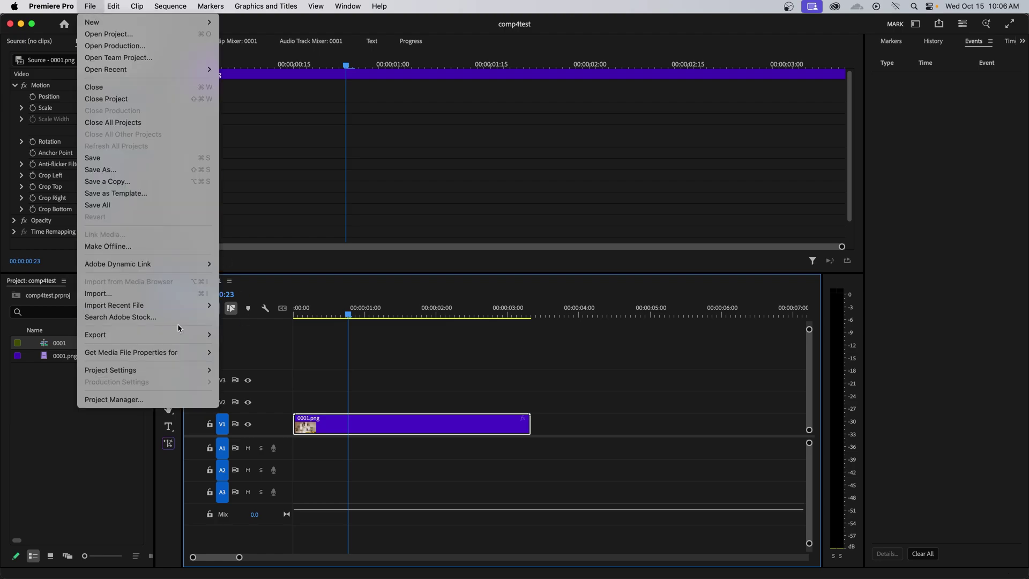
{"action": "mouse_move", "coordinate": [207, 335]}
{"action": "left_click", "coordinate": [289, 339]}
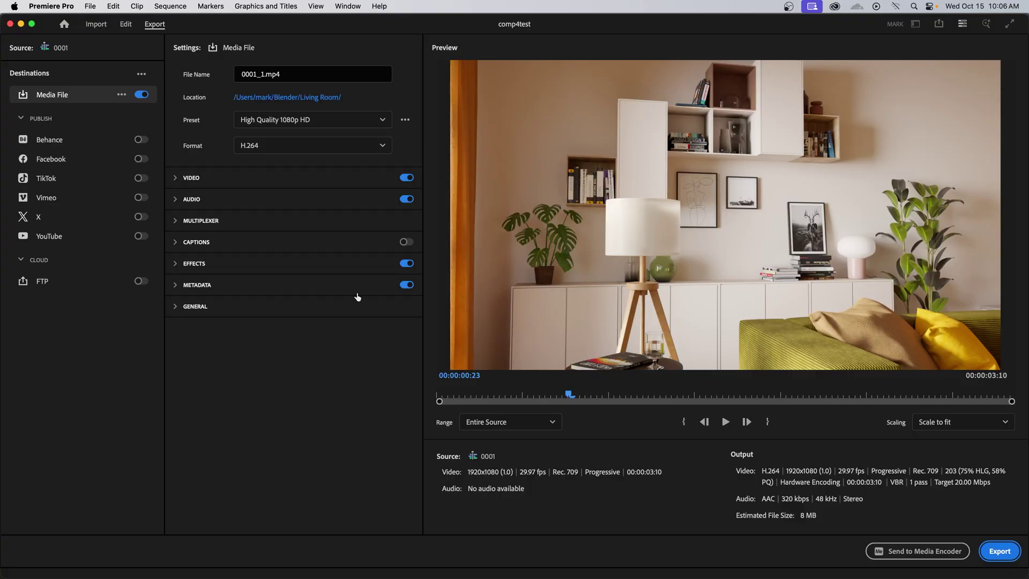
- Turn off audio for the export and expand the full set of video settings
{"action": "left_click", "coordinate": [407, 199]}
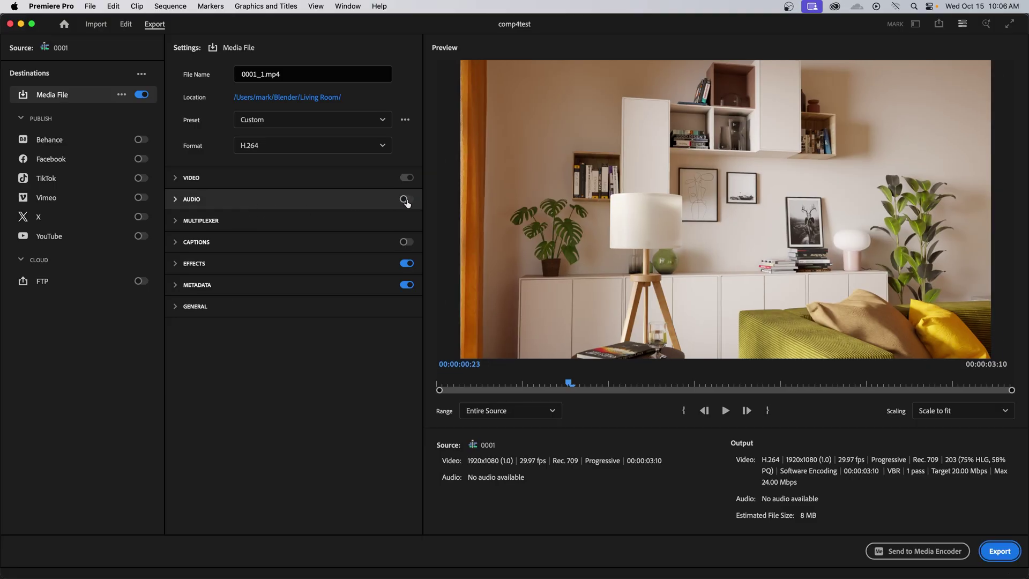
{"action": "left_click", "coordinate": [176, 178]}
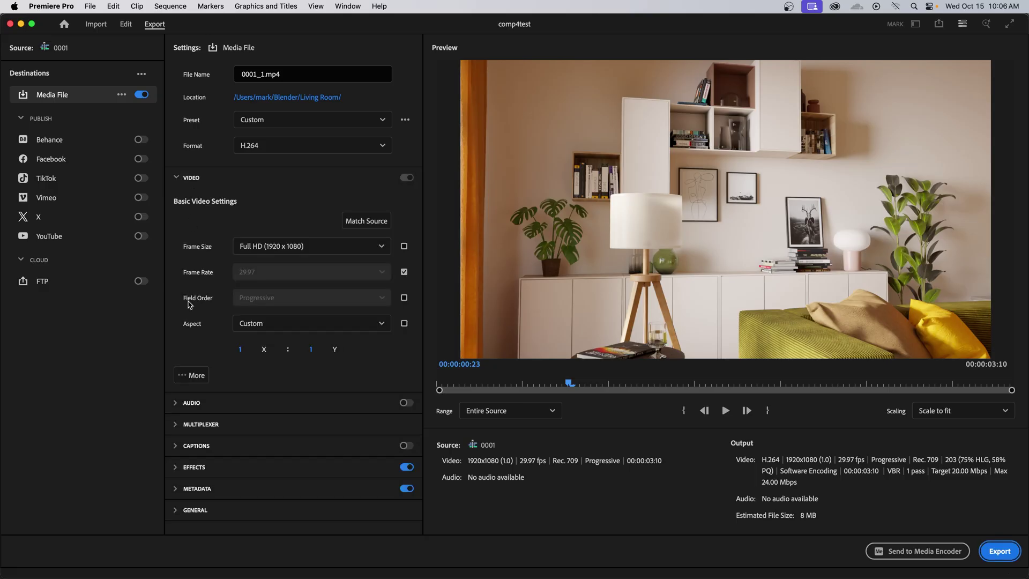
{"action": "left_click", "coordinate": [195, 375]}
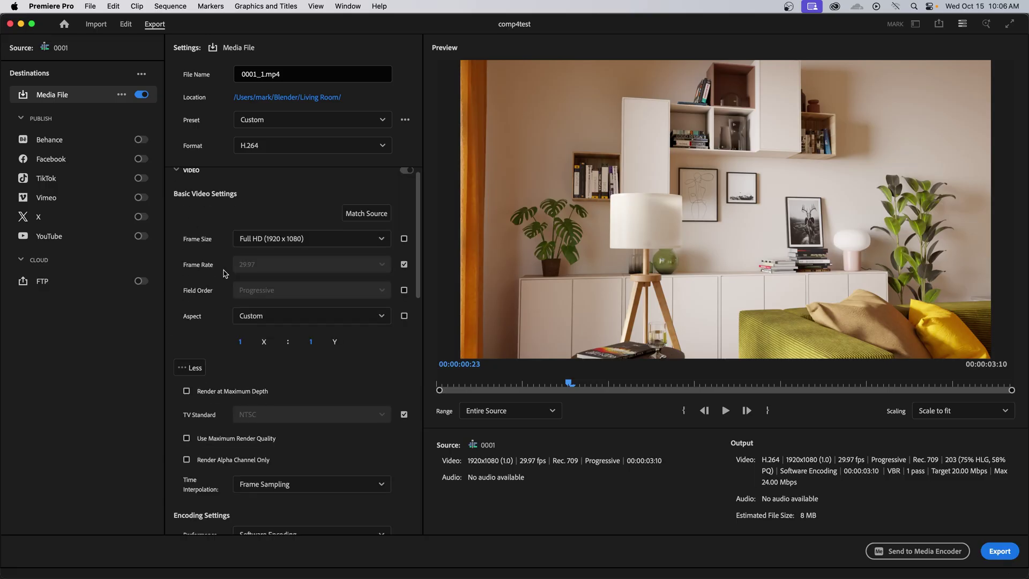
{"action": "scroll", "coordinate": [260, 244], "scroll_direction": "down", "scroll_amount": 2}
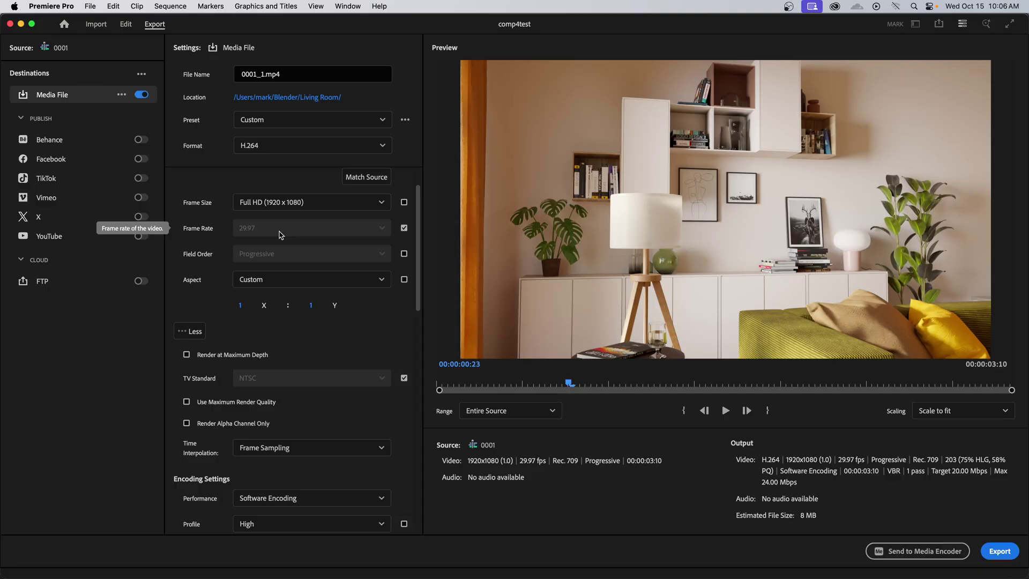
{"action": "left_click", "coordinate": [404, 228]}
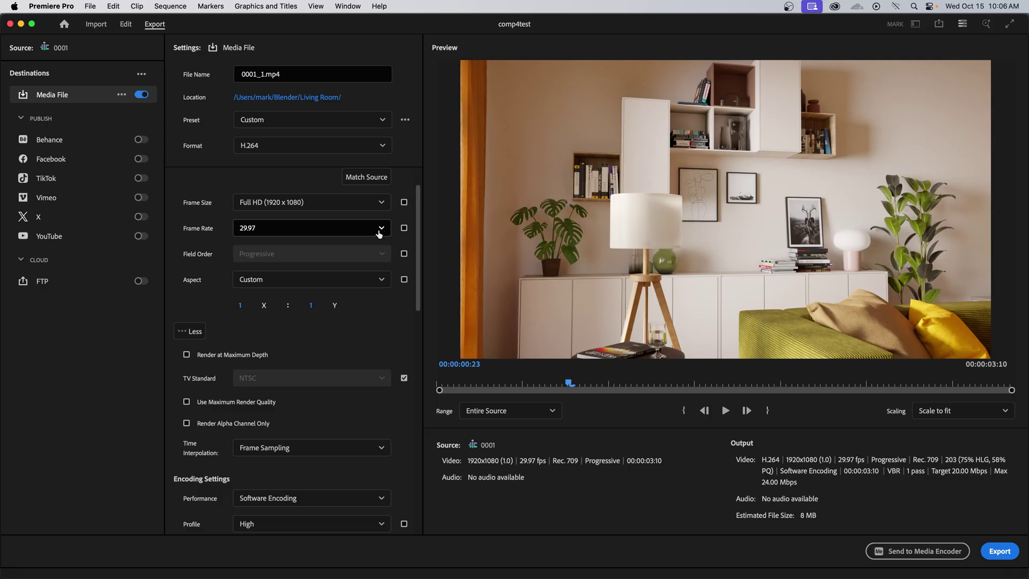
{"action": "left_click", "coordinate": [380, 229]}
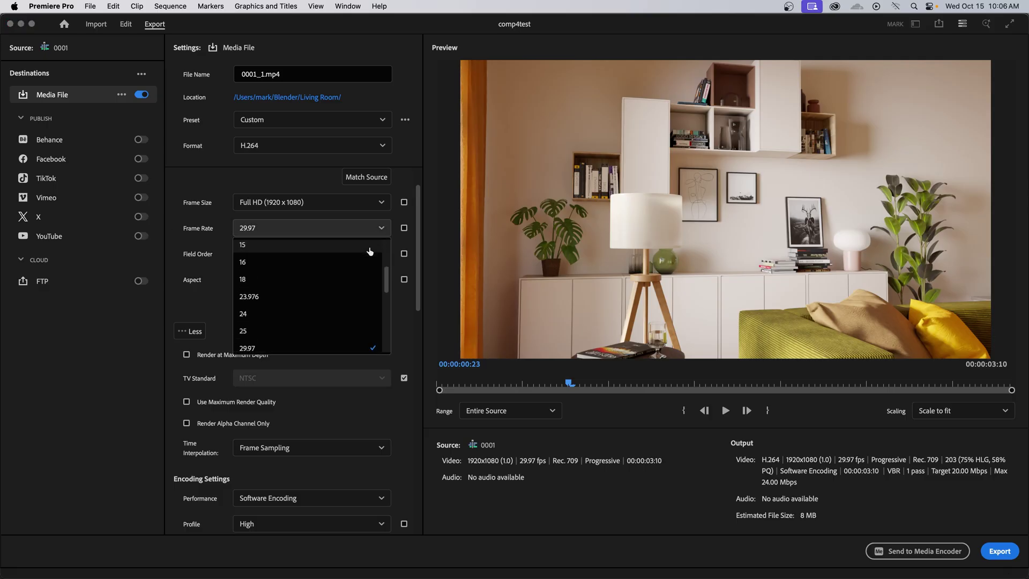
{"action": "left_click", "coordinate": [404, 227]}
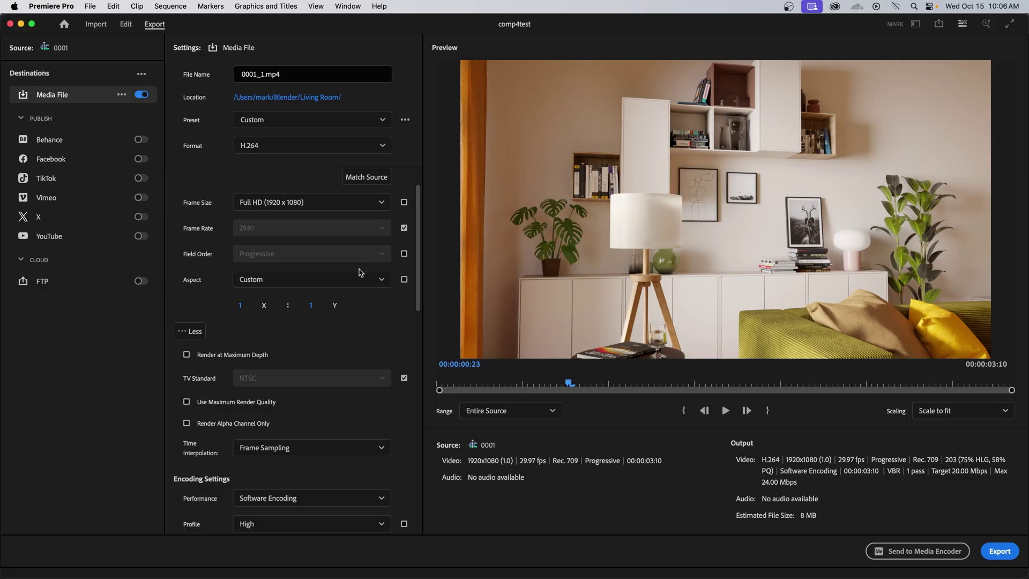
- Enable a custom key frame distance in the advanced video settings and set it to 1
{"action": "scroll", "coordinate": [343, 297], "scroll_direction": "down", "scroll_amount": 2}
{"action": "scroll", "coordinate": [344, 298], "scroll_direction": "down", "scroll_amount": 12}
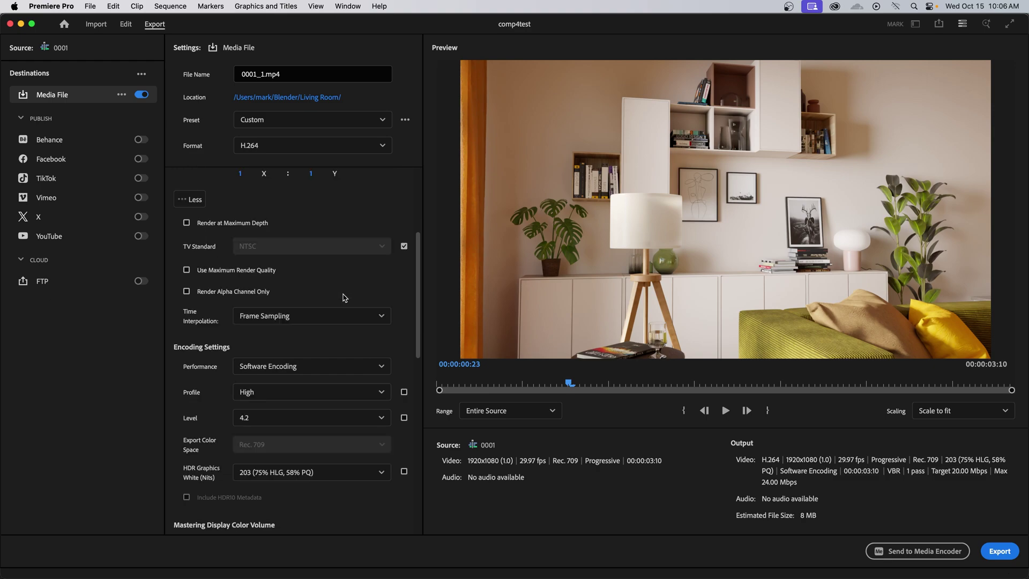
{"action": "scroll", "coordinate": [344, 314], "scroll_direction": "down", "scroll_amount": 3}
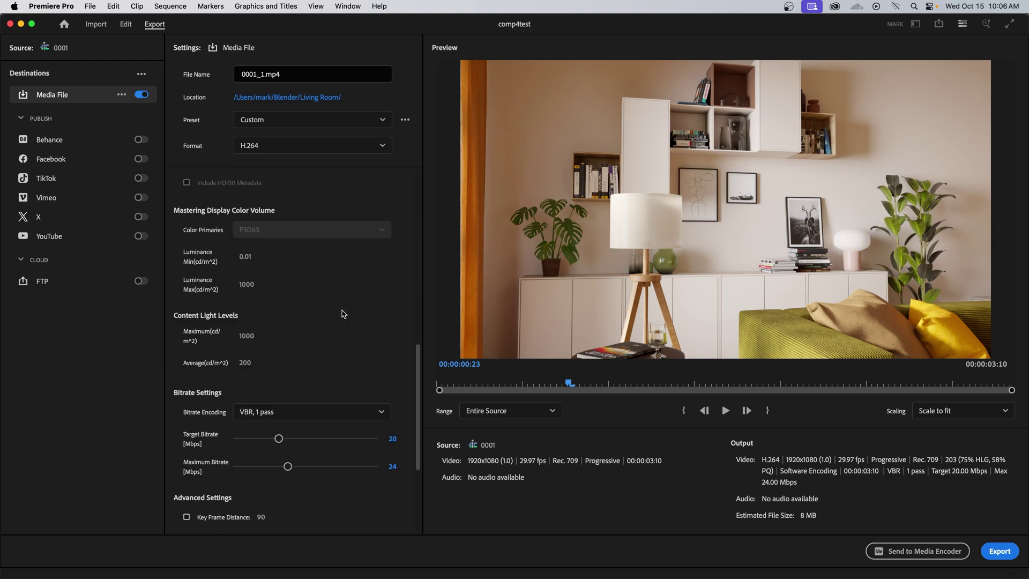
{"action": "scroll", "coordinate": [344, 314], "scroll_direction": "down", "scroll_amount": 1}
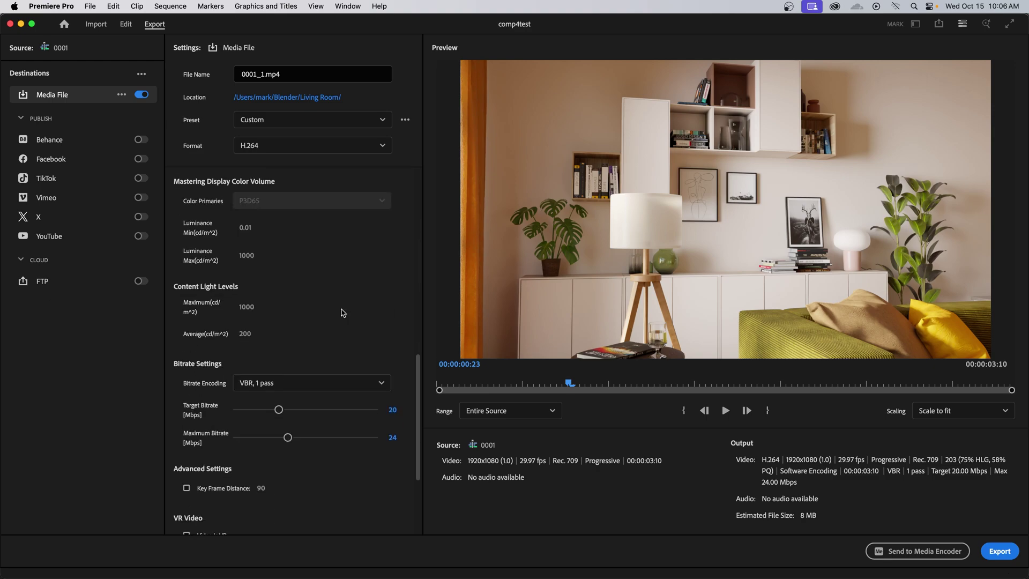
{"action": "scroll", "coordinate": [343, 313], "scroll_direction": "down", "scroll_amount": 2}
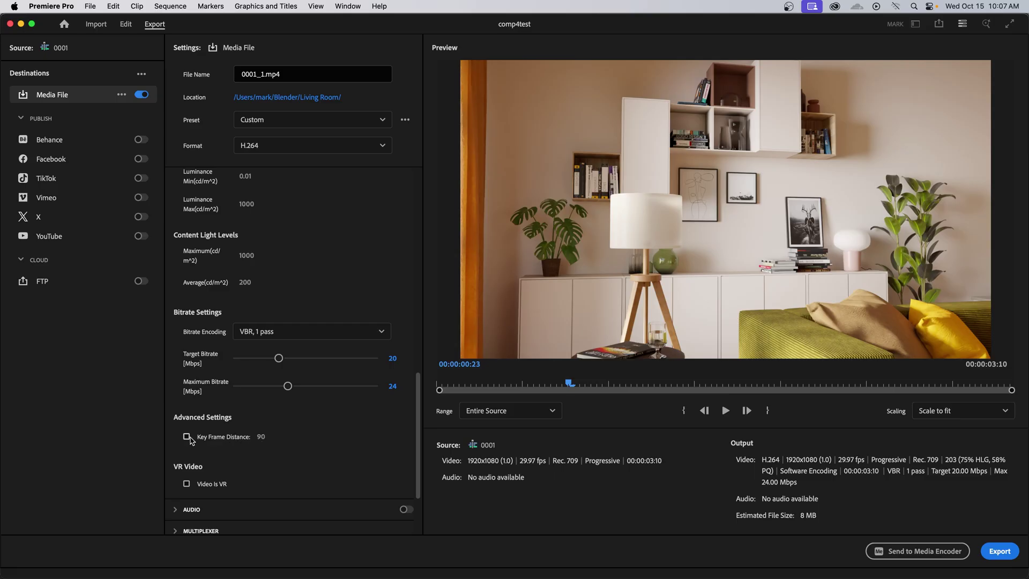
{"action": "left_click", "coordinate": [186, 437]}
{"action": "left_click", "coordinate": [259, 438]}
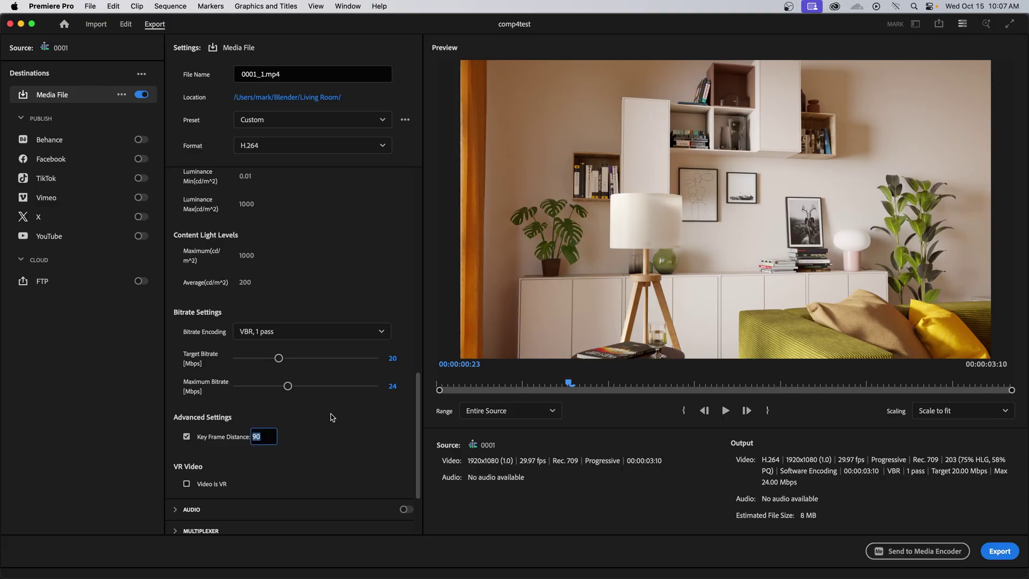
{"action": "type", "text": "1"}
{"action": "key", "text": "Return"}
- Scrub the export preview back and forth near its beginning, returning to 00:00:00:00
{"action": "left_click_drag", "start_coordinate": [569, 383], "coordinate": [451, 388]}
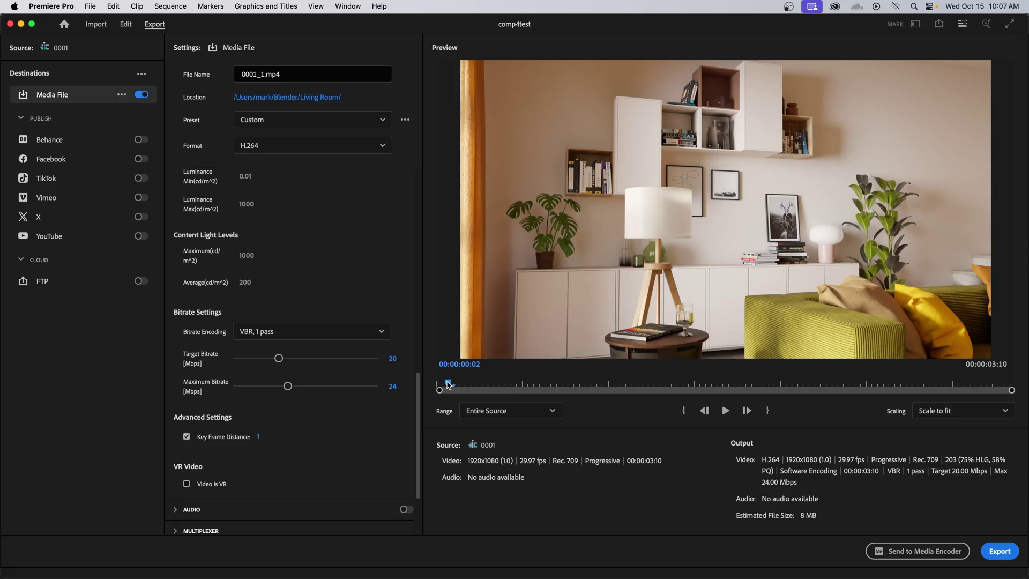
{"action": "left_click_drag", "start_coordinate": [449, 383], "coordinate": [437, 383]}
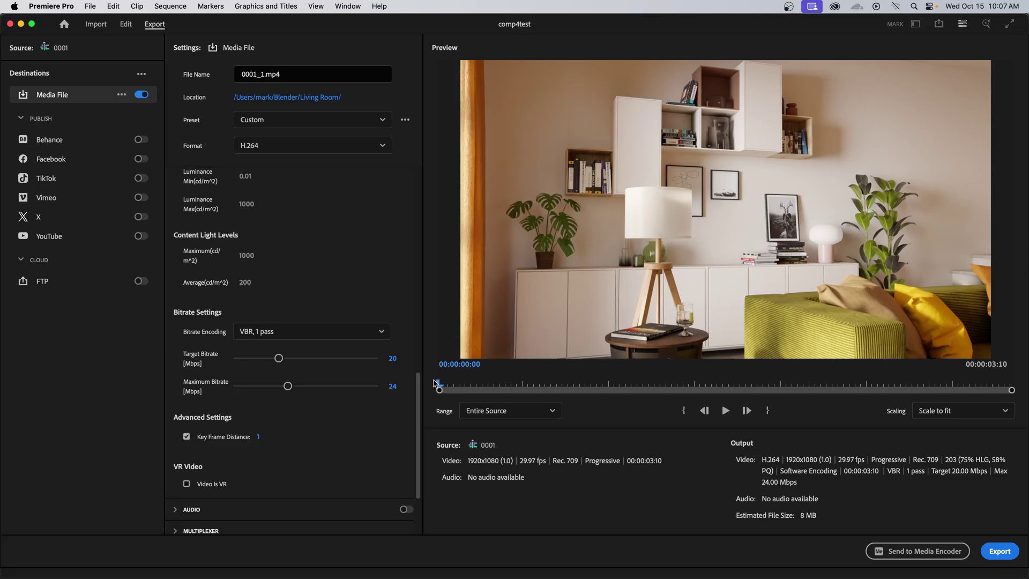
{"action": "left_click_drag", "start_coordinate": [437, 382], "coordinate": [524, 384]}
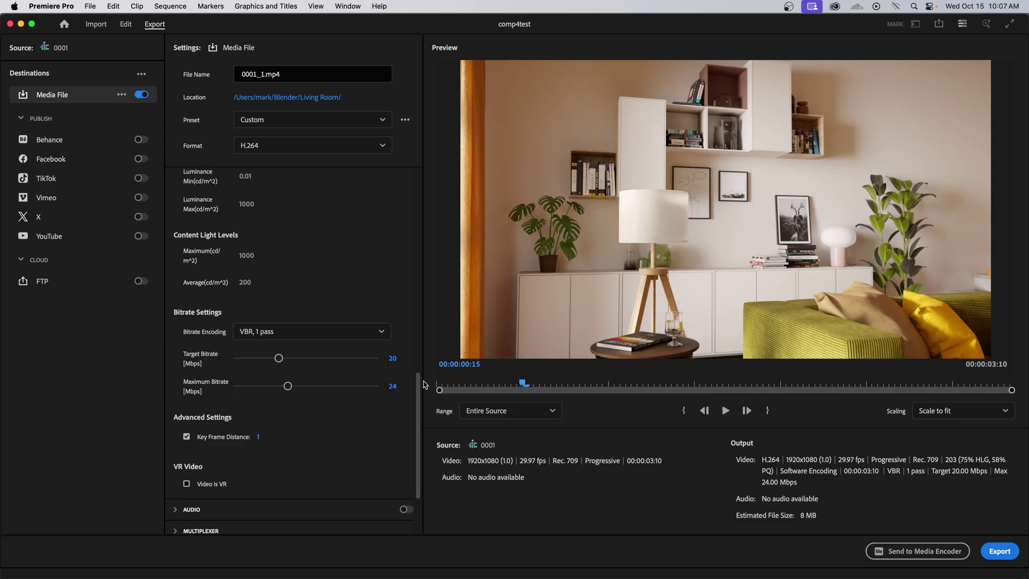
{"action": "left_click_drag", "start_coordinate": [524, 384], "coordinate": [423, 394]}
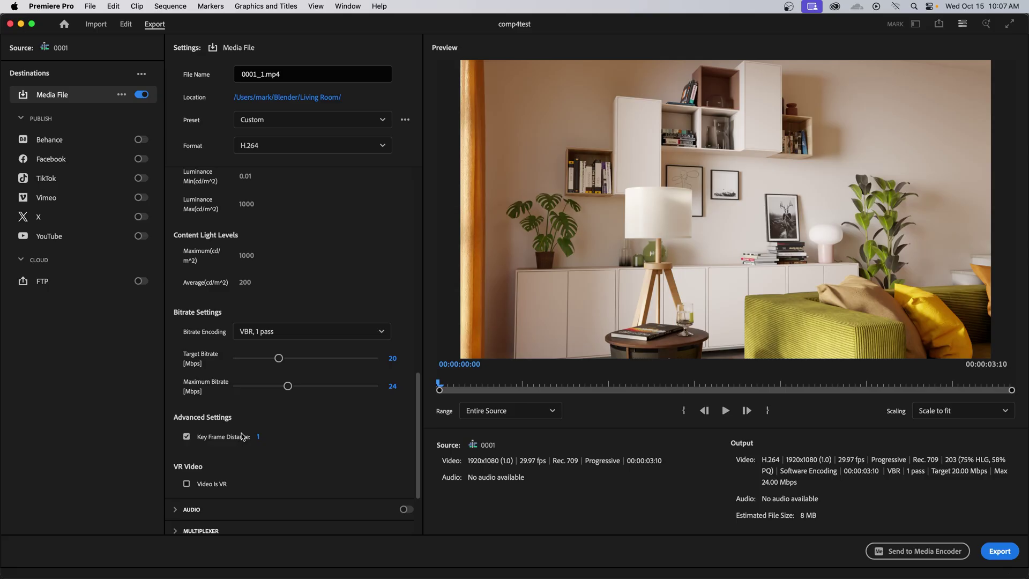
- Set the export's target bitrate to 8 Mbps and its maximum bitrate to 12 Mbps
{"action": "scroll", "coordinate": [300, 303], "scroll_direction": "up", "scroll_amount": 1}
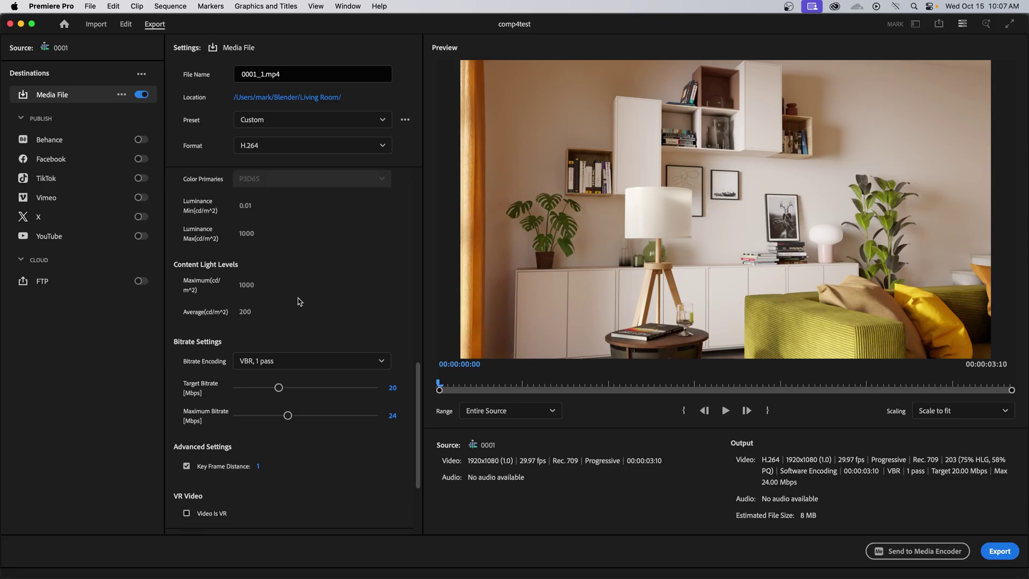
{"action": "scroll", "coordinate": [256, 378], "scroll_direction": "down", "scroll_amount": 1}
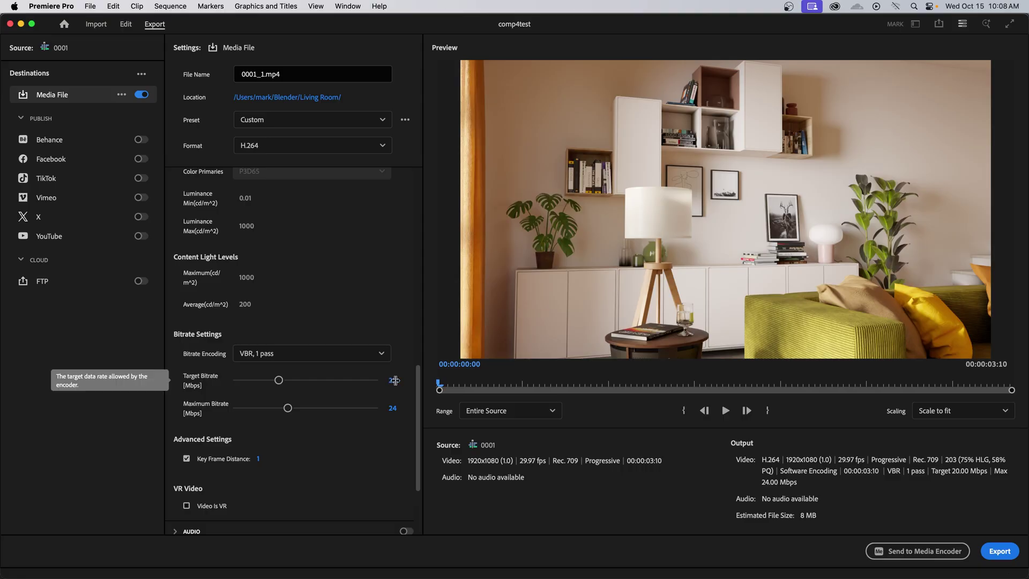
{"action": "left_click", "coordinate": [392, 380]}
{"action": "type", "text": "8"}
{"action": "key", "text": "Return"}
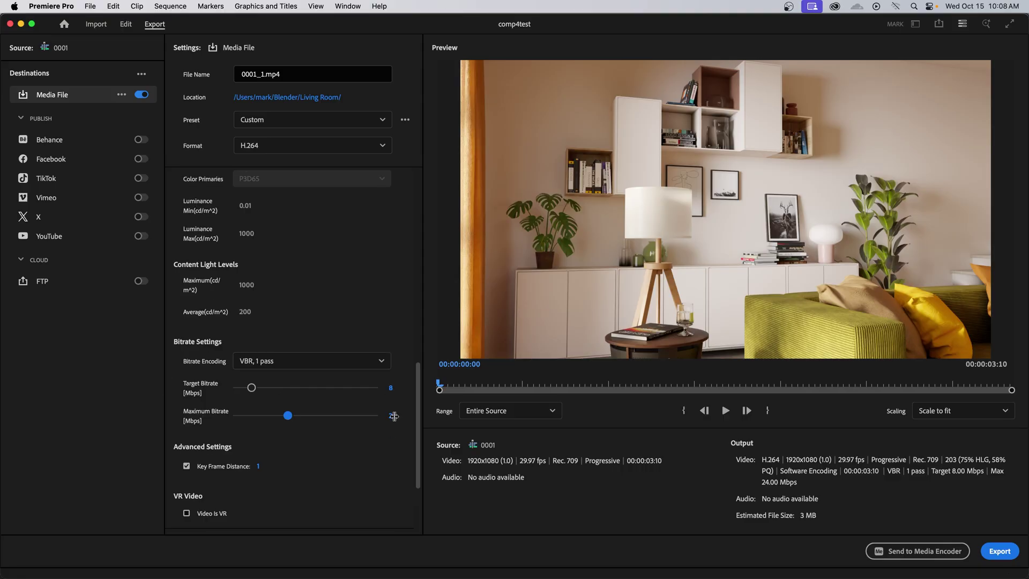
{"action": "left_click", "coordinate": [394, 416]}
{"action": "type", "text": "12"}
{"action": "key", "text": "Return"}
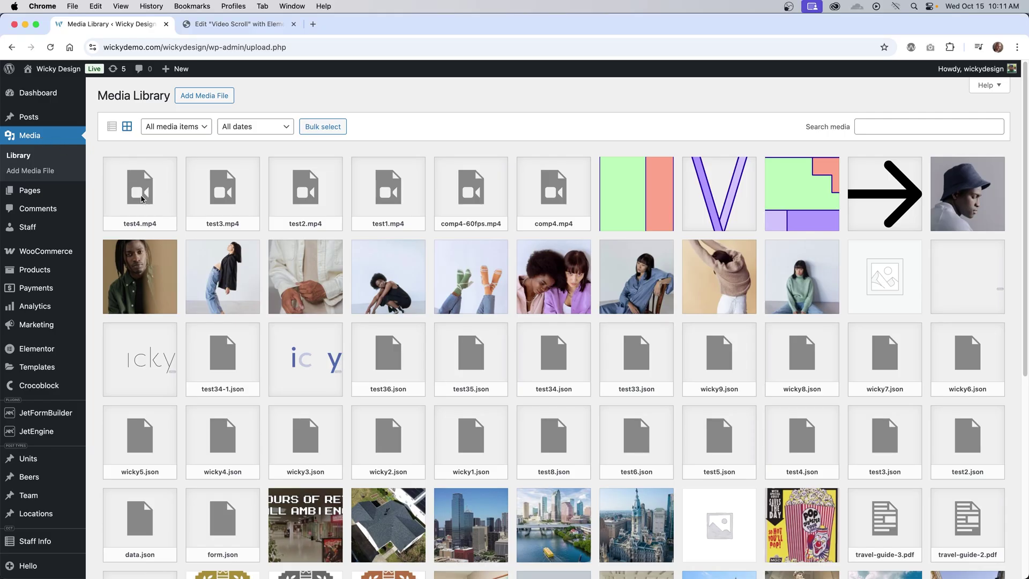
- Open the attachment details of test3.mp4, play the video, check its file URL and close the details
{"action": "left_click", "coordinate": [220, 196]}
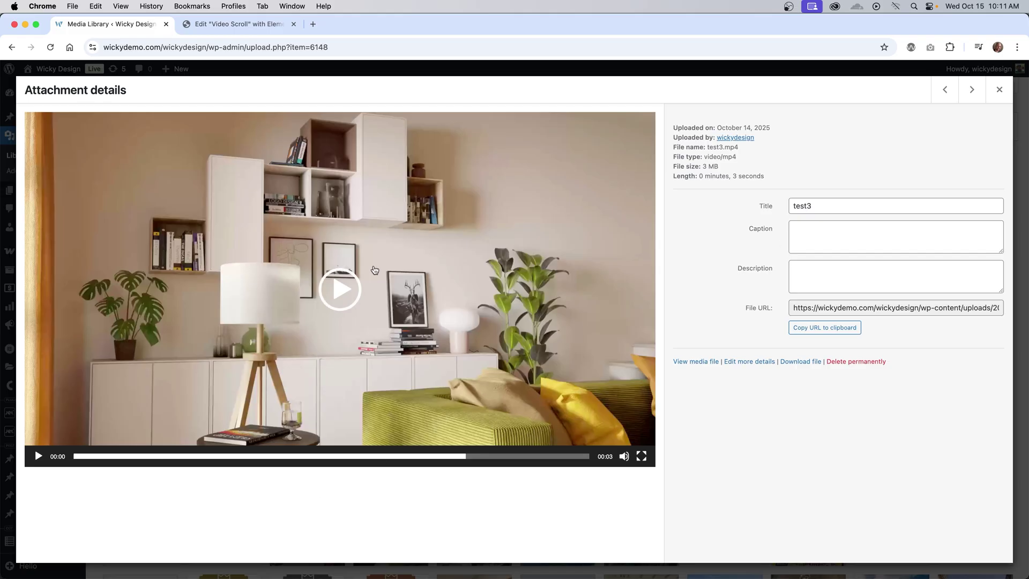
{"action": "left_click", "coordinate": [348, 288]}
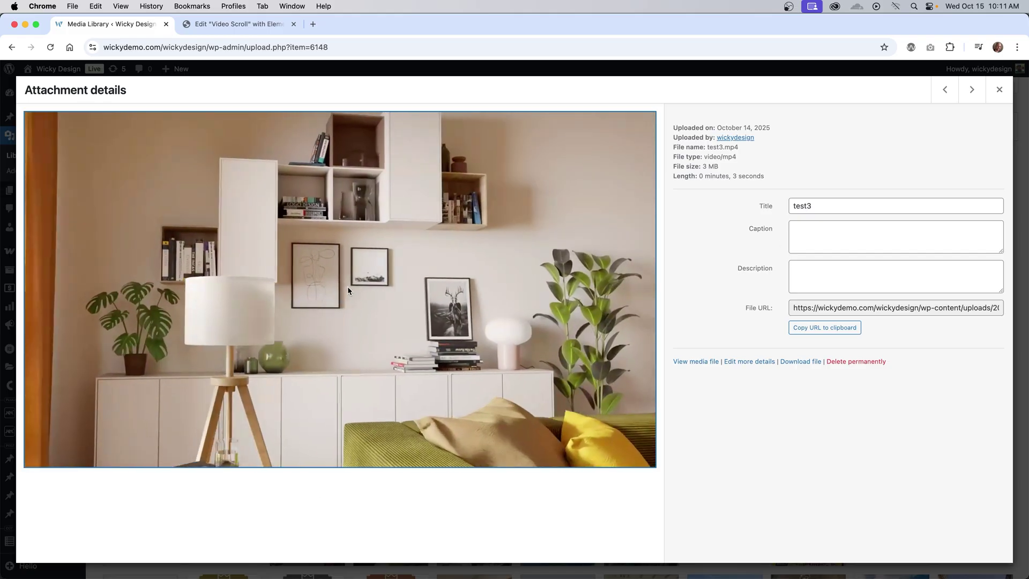
{"action": "mouse_move", "coordinate": [259, 423]}
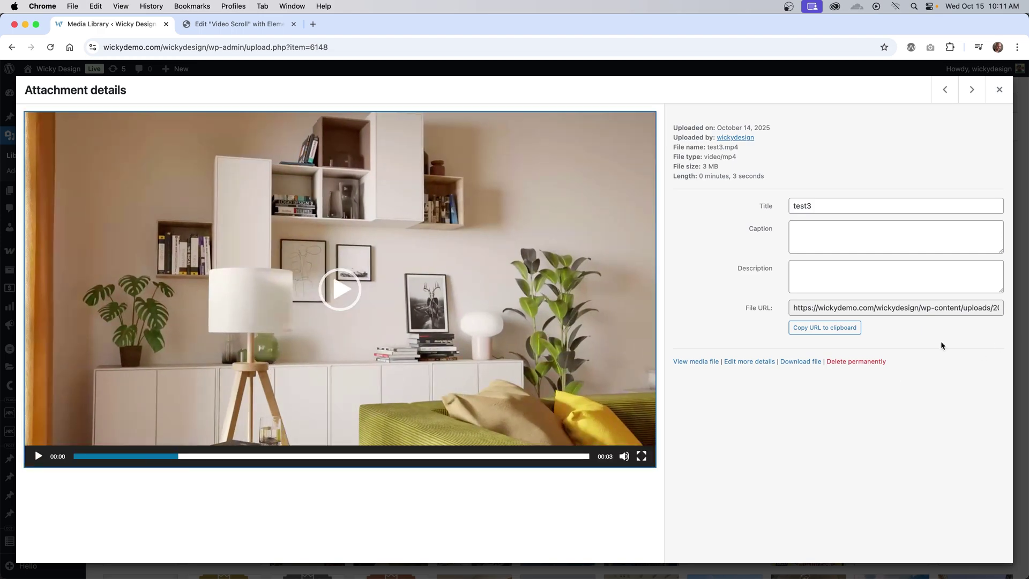
{"action": "left_click", "coordinate": [875, 310]}
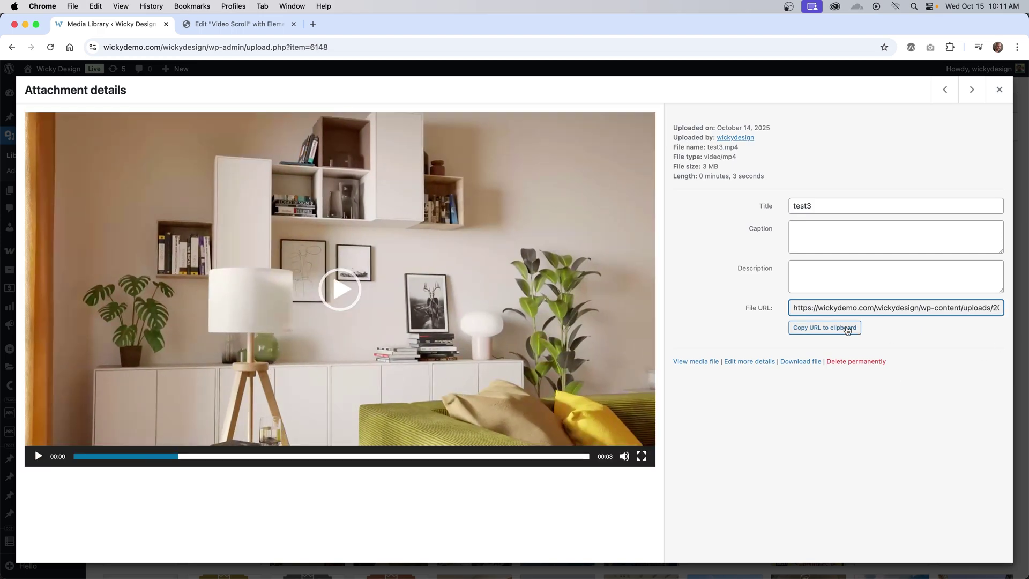
{"action": "left_click", "coordinate": [1006, 94]}
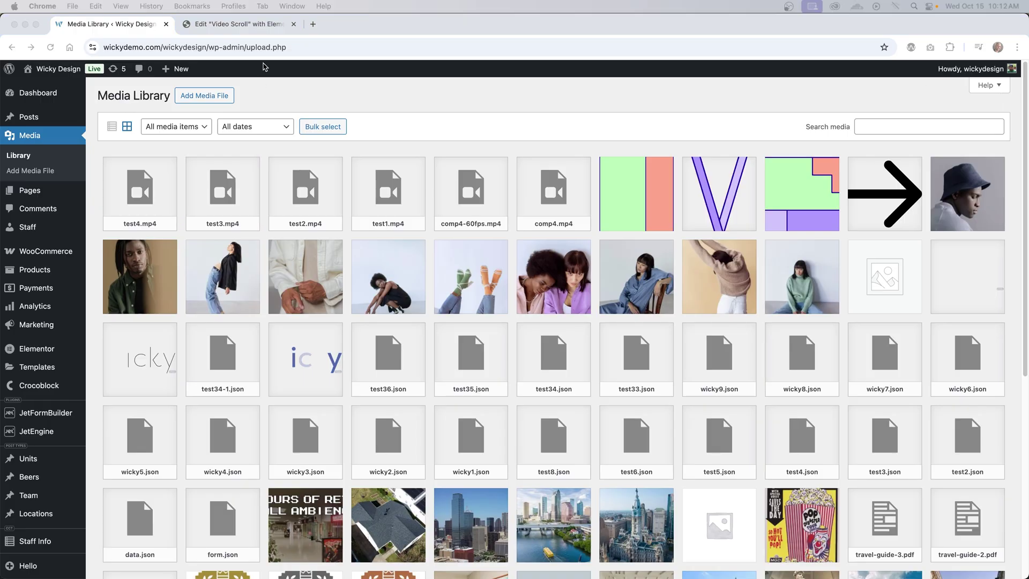
- Switch to the Video Scroll page in Elementor and review the Video container's layout and alignment settings
{"action": "left_click", "coordinate": [249, 26]}
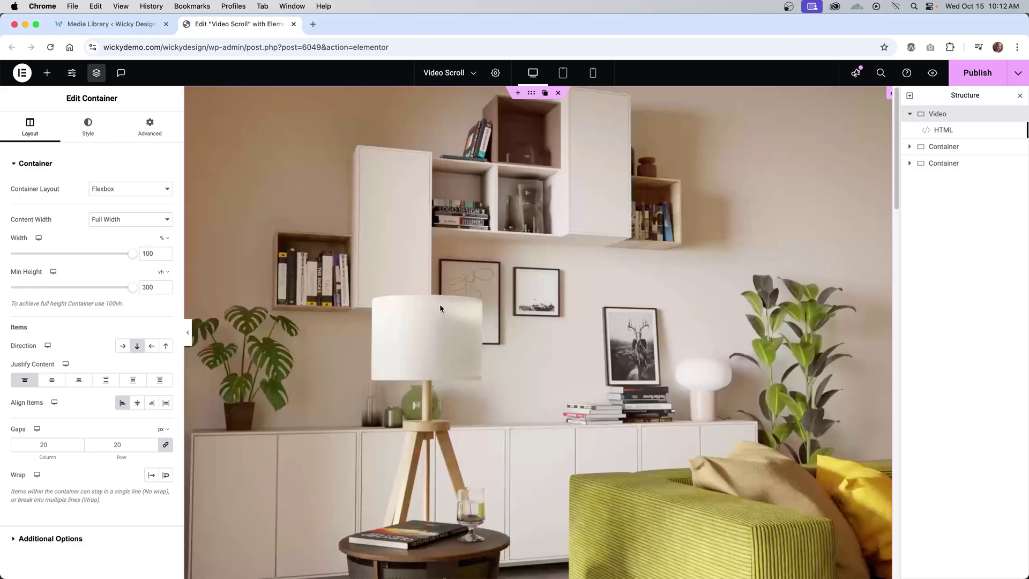
{"action": "left_click", "coordinate": [909, 114]}
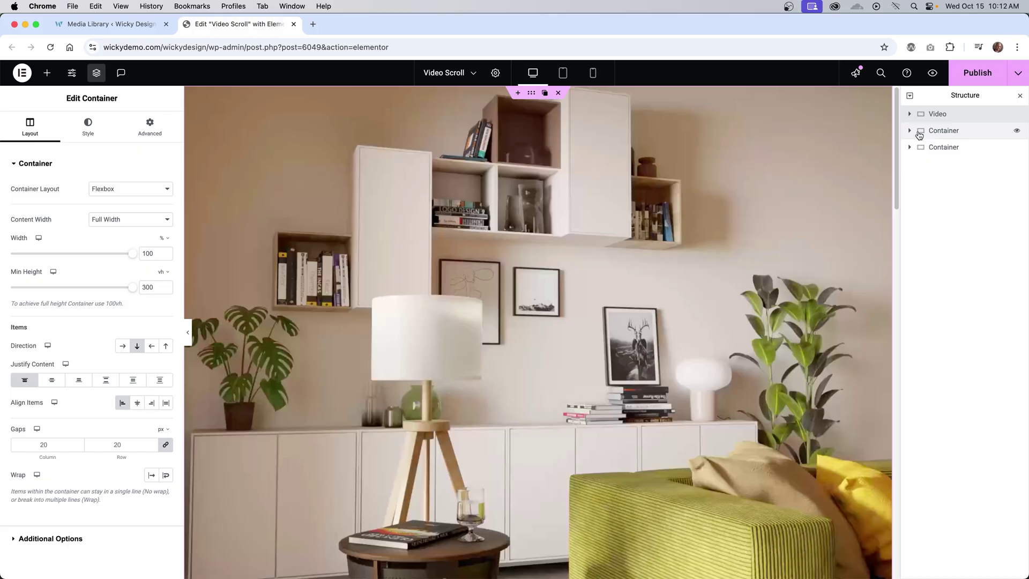
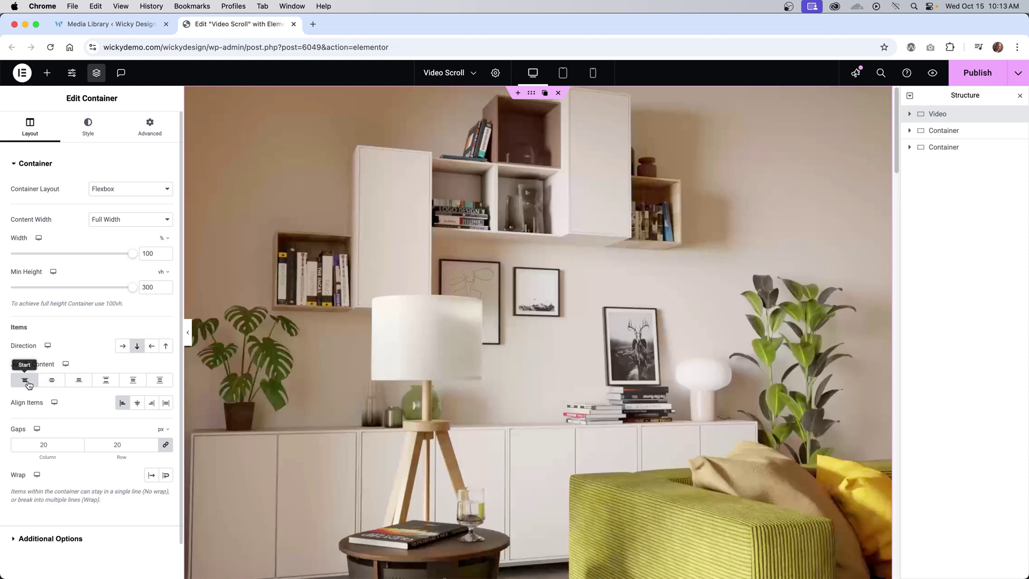
{"action": "left_click", "coordinate": [127, 403]}
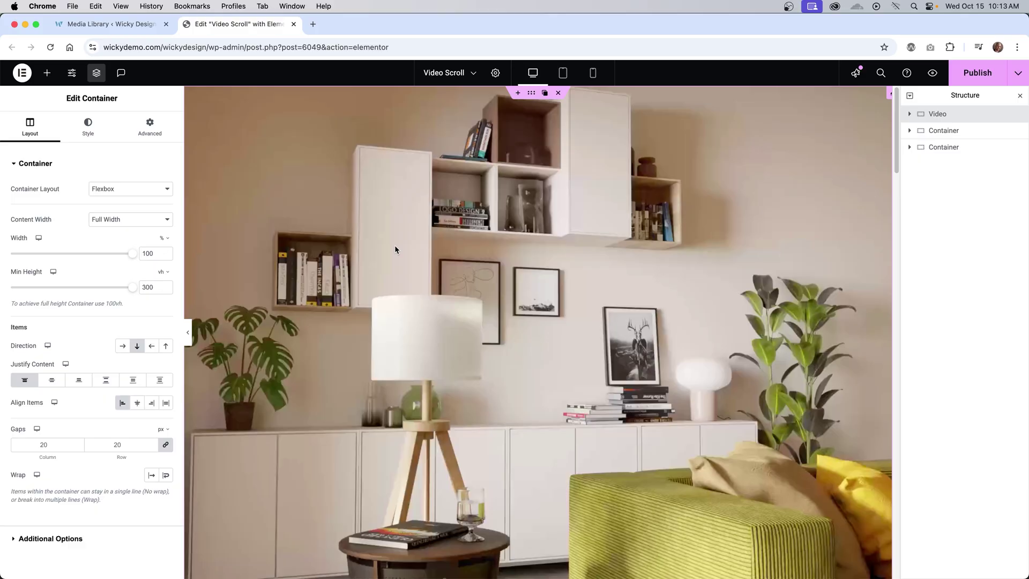
- Inspect the Video container's CSS ID, margin, padding and background style settings
{"action": "left_click", "coordinate": [160, 128]}
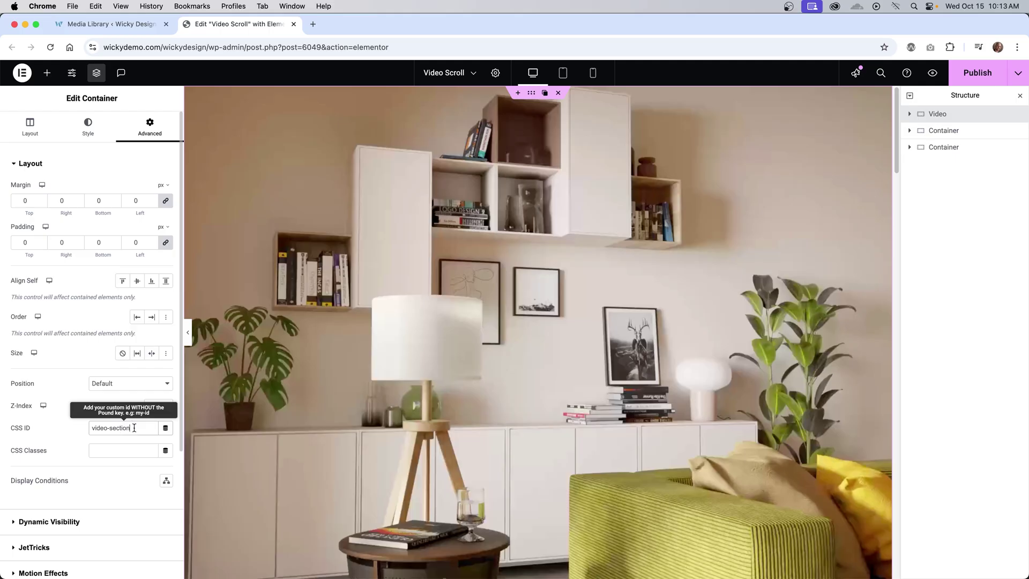
{"action": "left_click_drag", "start_coordinate": [134, 427], "coordinate": [82, 427]}
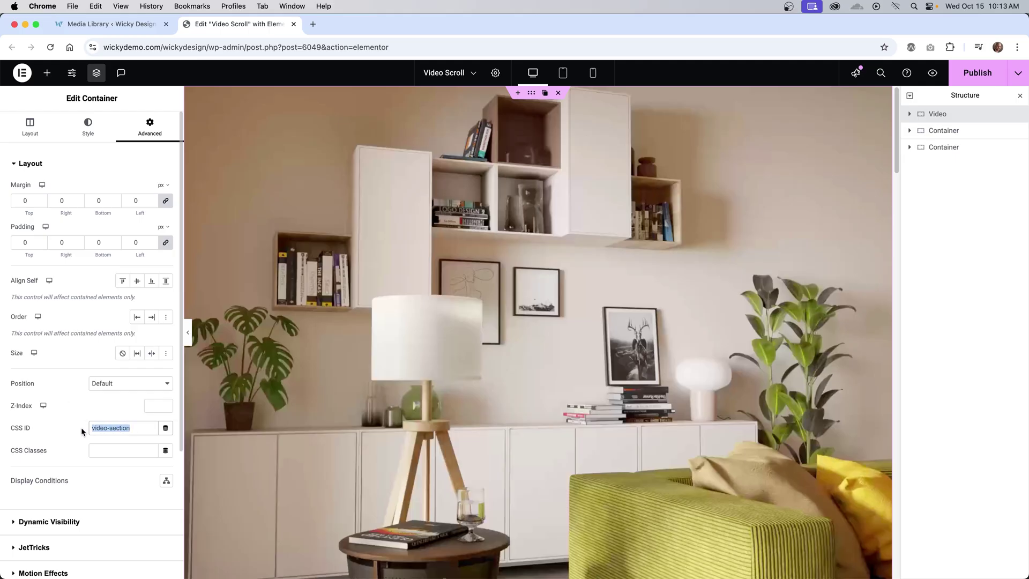
{"action": "left_click", "coordinate": [109, 429]}
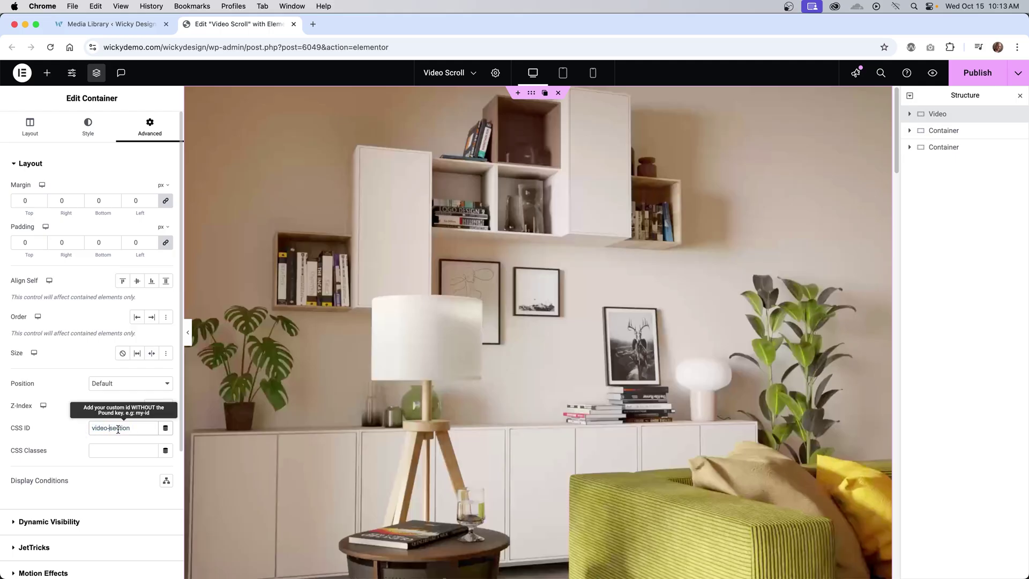
{"action": "left_click_drag", "start_coordinate": [138, 428], "coordinate": [81, 426]}
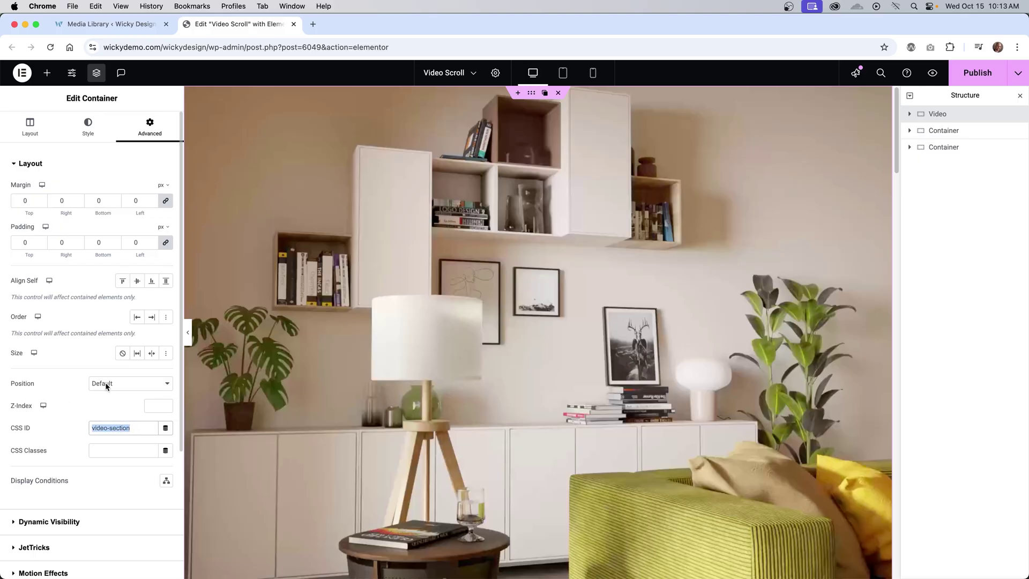
{"action": "left_click", "coordinate": [26, 200]}
{"action": "left_click", "coordinate": [24, 242]}
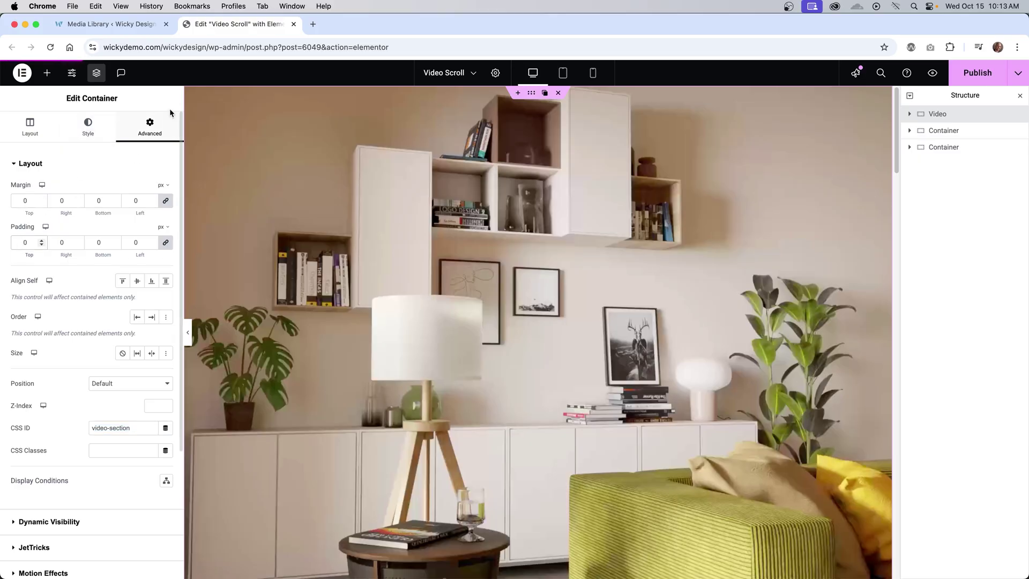
{"action": "left_click", "coordinate": [91, 132]}
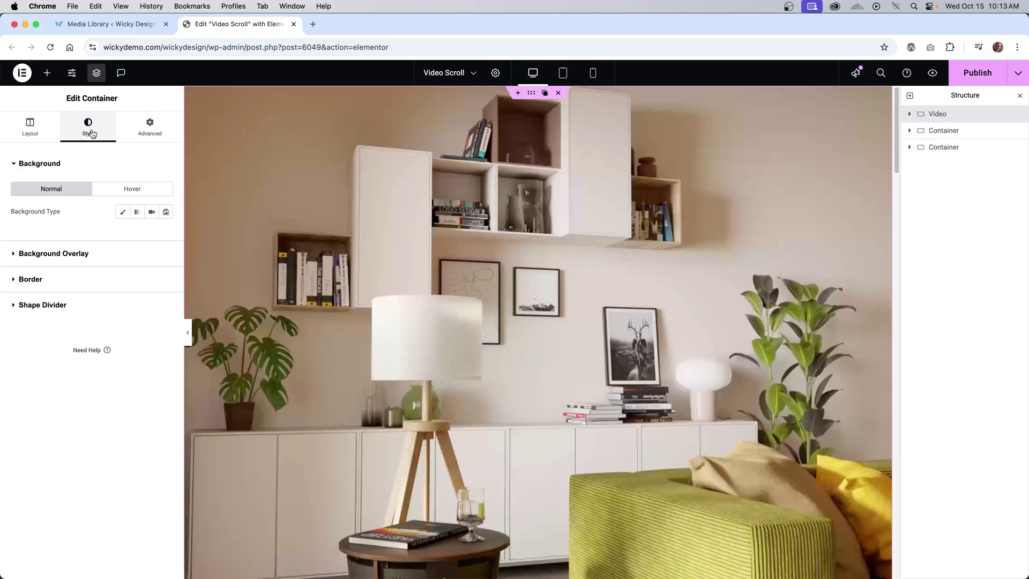
- Copy the video element code in the Video container's HTML widget, clear the field and paste the code back in
{"action": "left_click", "coordinate": [910, 115]}
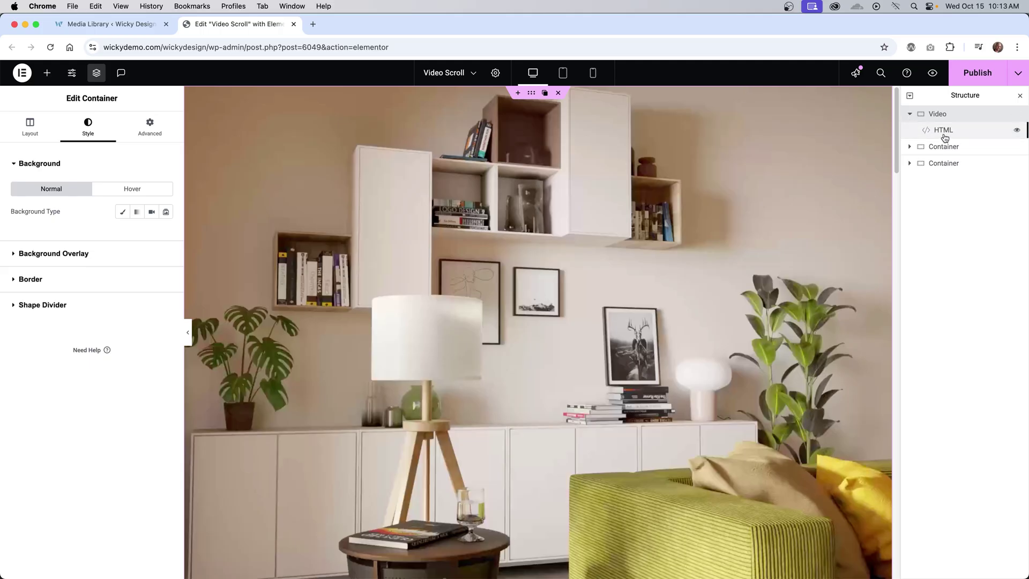
{"action": "left_click", "coordinate": [942, 131]}
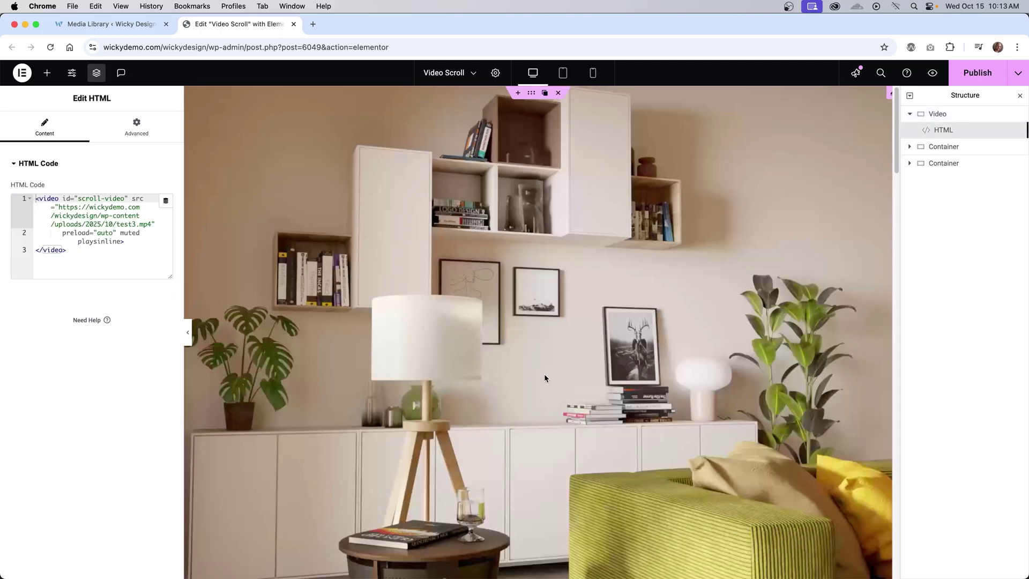
{"action": "left_click_drag", "start_coordinate": [66, 250], "coordinate": [2, 184]}
{"action": "key", "text": "super+c"}
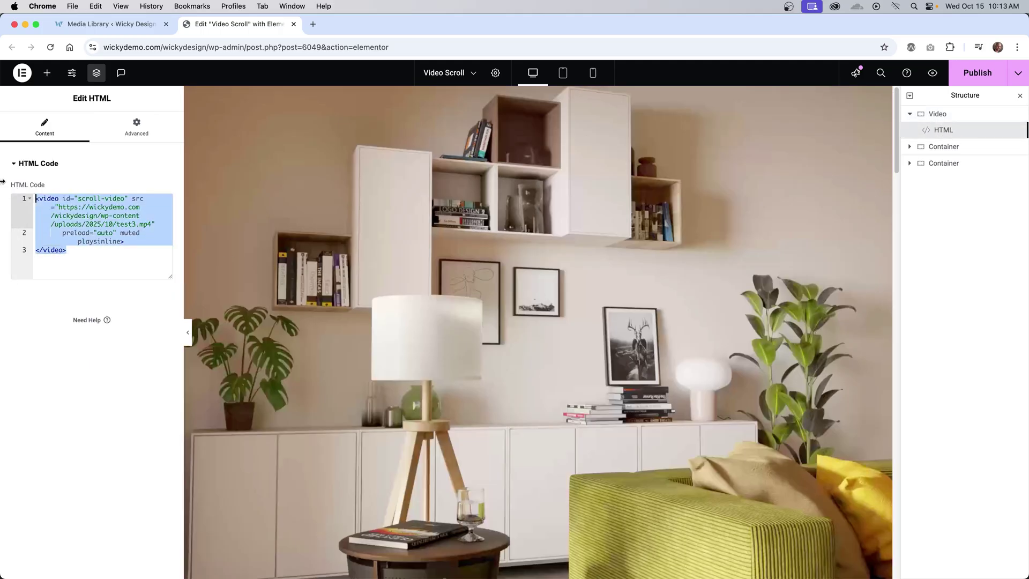
{"action": "key", "text": "BackSpace"}
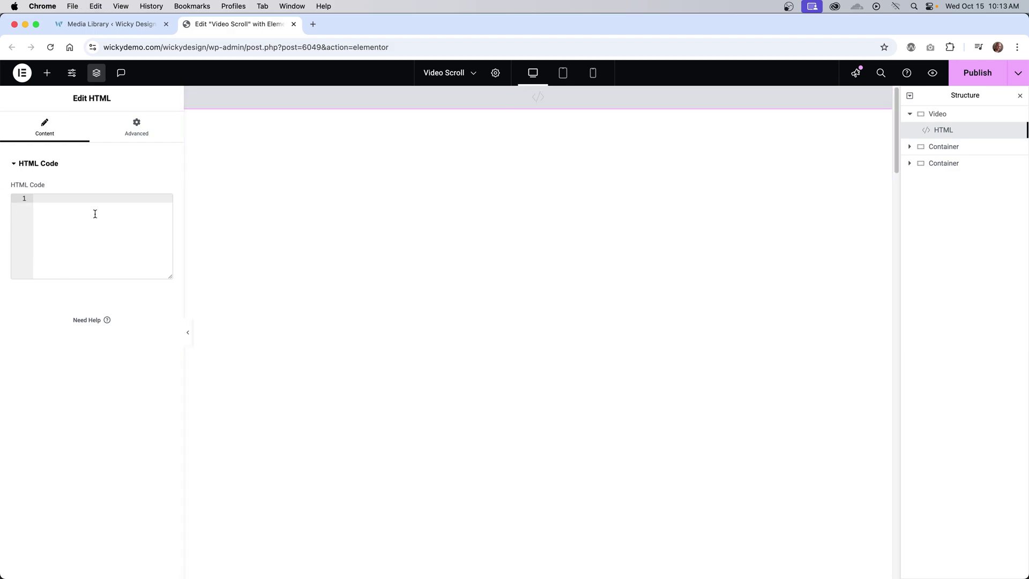
{"action": "key", "text": "super+v"}
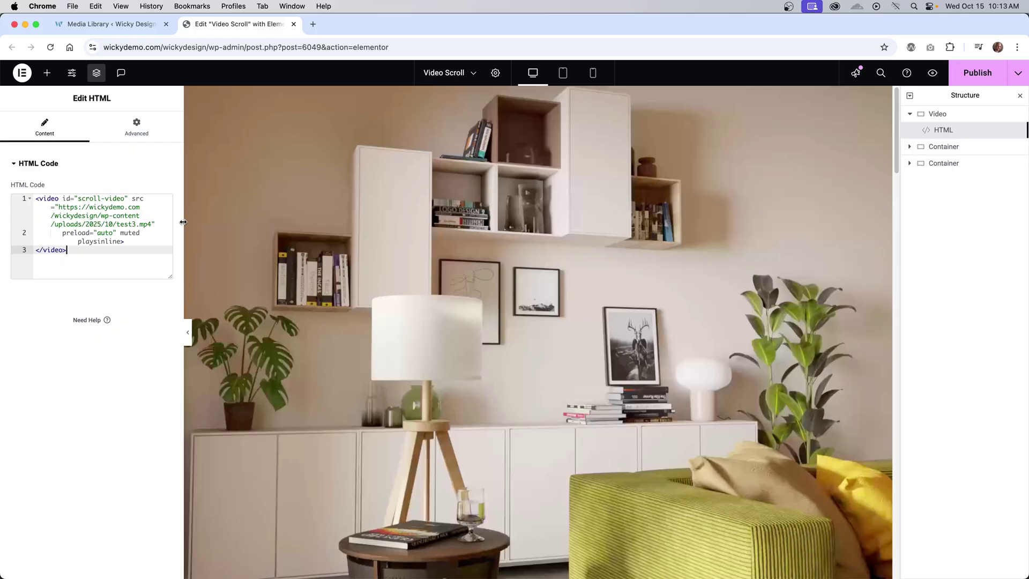
- Widen the editing panel and examine the video element's source URL and id in the HTML code
{"action": "left_click_drag", "start_coordinate": [186, 223], "coordinate": [344, 223]}
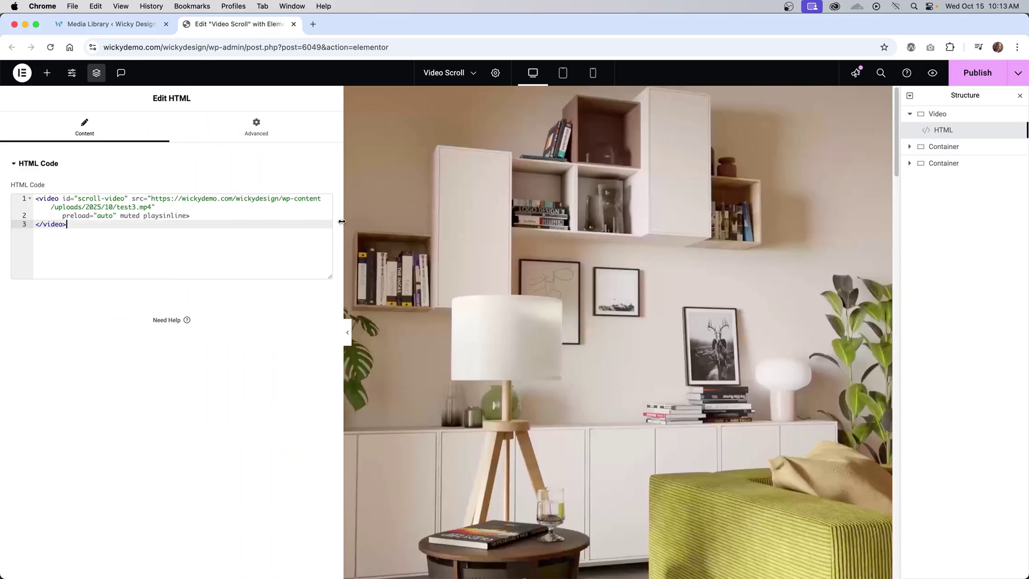
{"action": "left_click", "coordinate": [213, 199]}
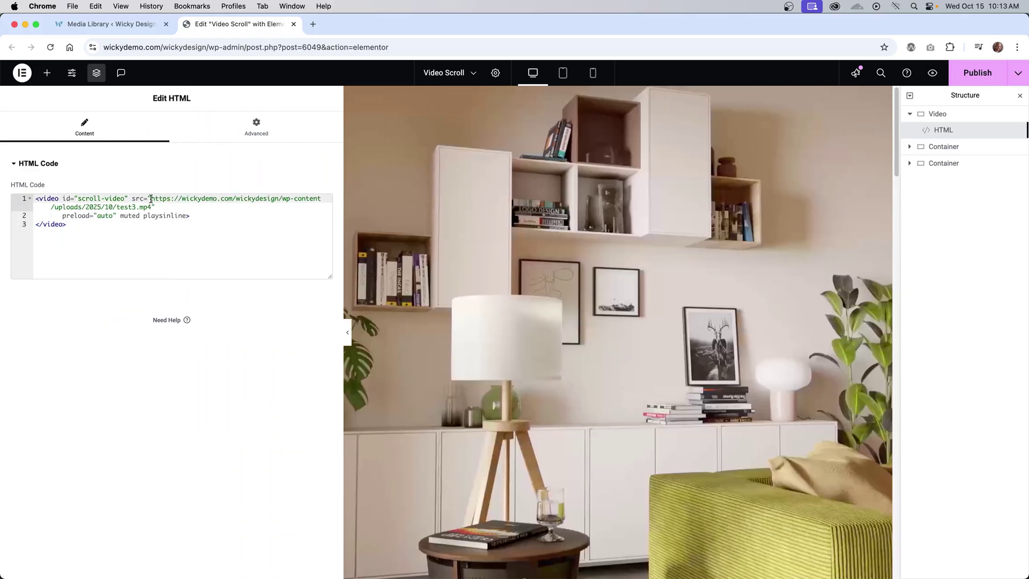
{"action": "left_click_drag", "start_coordinate": [151, 198], "coordinate": [153, 207]}
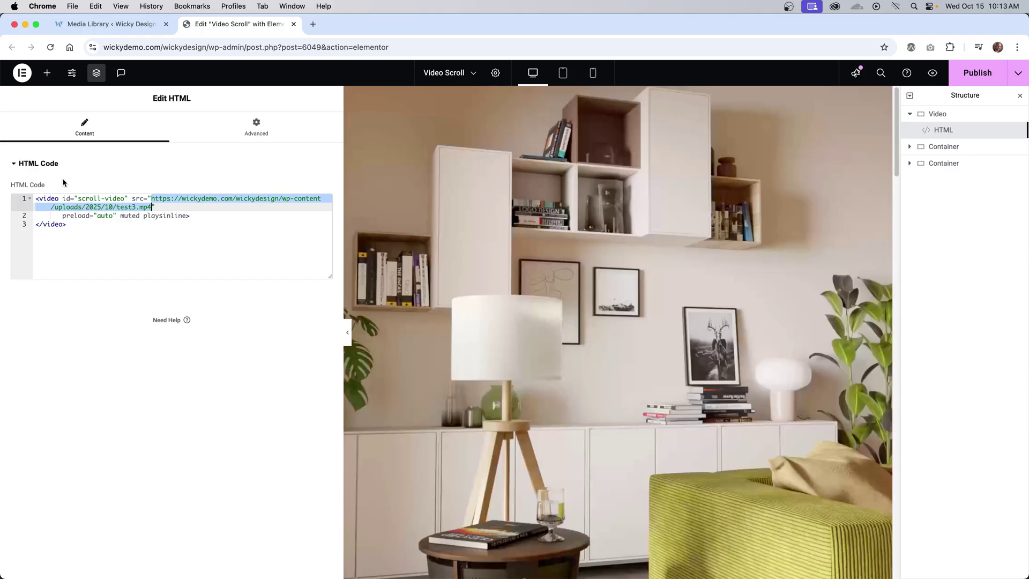
{"action": "left_click", "coordinate": [70, 197]}
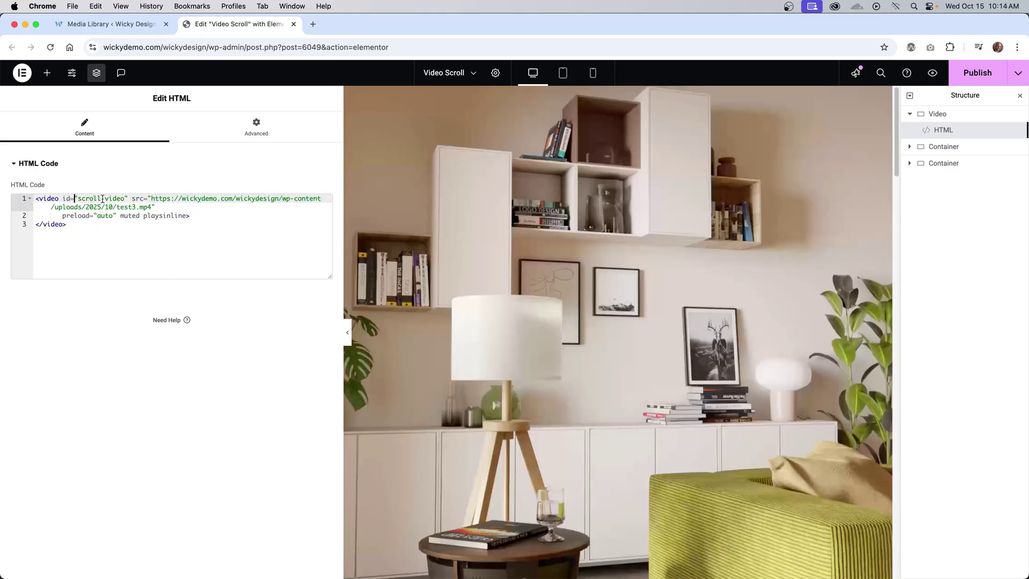
{"action": "left_click_drag", "start_coordinate": [125, 199], "coordinate": [78, 199]}
{"action": "left_click", "coordinate": [102, 208]}
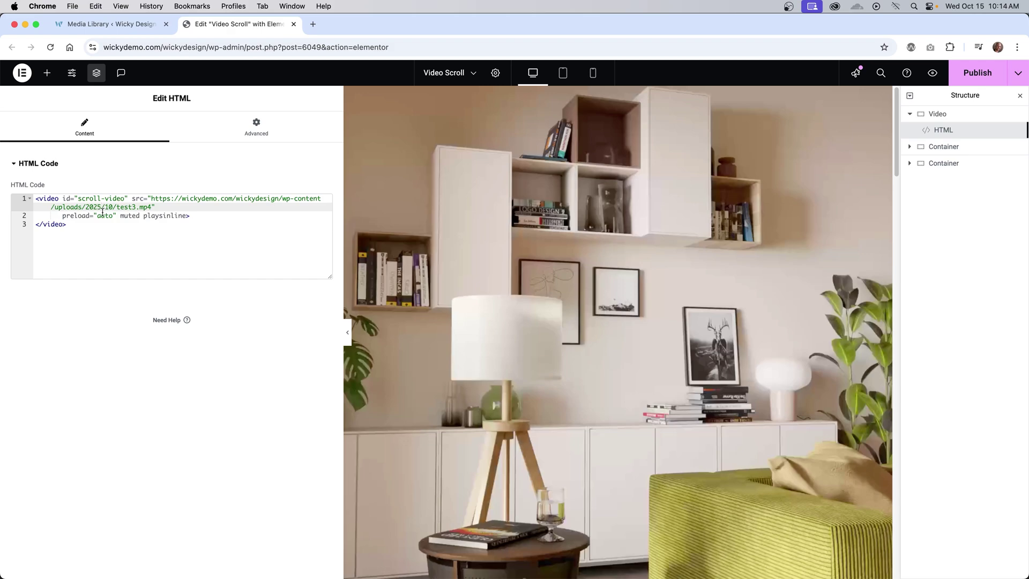
- Examine the preload, muted and playsinline attributes of the video element in the HTML code
{"action": "left_click", "coordinate": [86, 215]}
{"action": "left_click", "coordinate": [126, 216]}
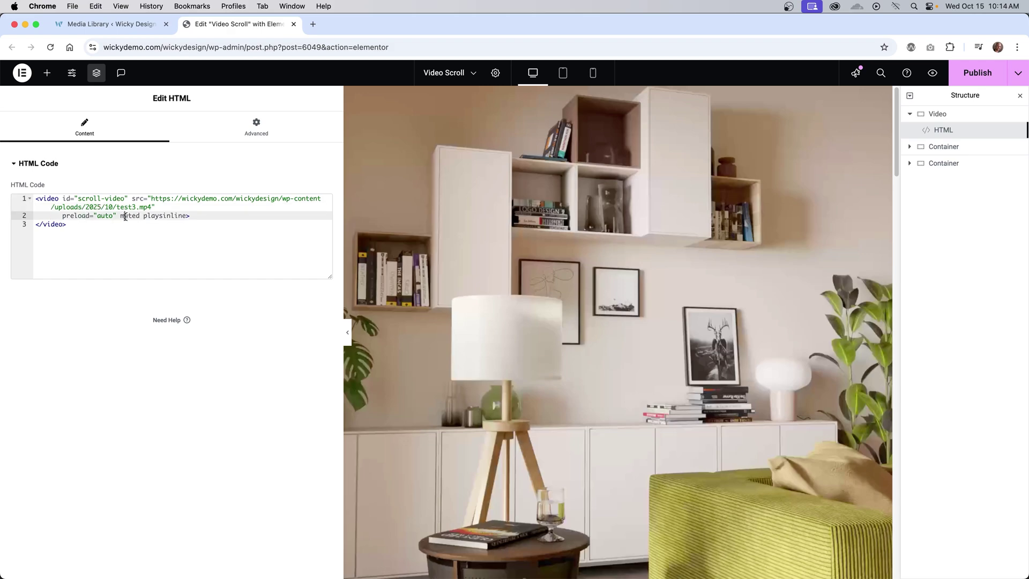
{"action": "key", "text": "alt+Right"}
{"action": "key", "text": "super+shift+Down"}
{"action": "left_click", "coordinate": [120, 217]}
{"action": "key", "text": "Down"}
{"action": "left_click", "coordinate": [170, 216]}
{"action": "left_click_drag", "start_coordinate": [145, 215], "coordinate": [180, 215]}
{"action": "left_click", "coordinate": [155, 230]}
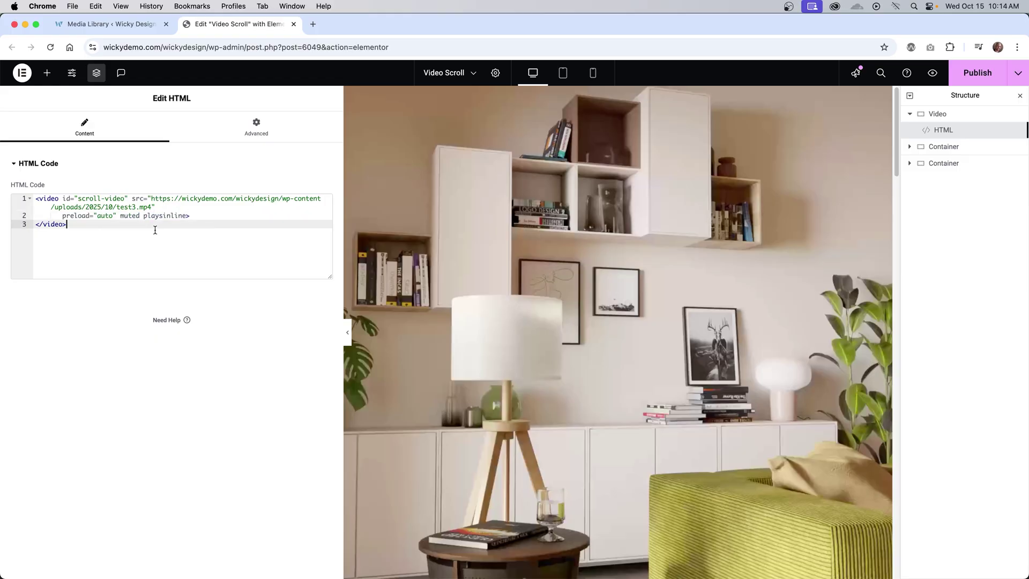
- Set the HTML widget's custom width to 51 vw and publish the page
{"action": "left_click", "coordinate": [258, 132]}
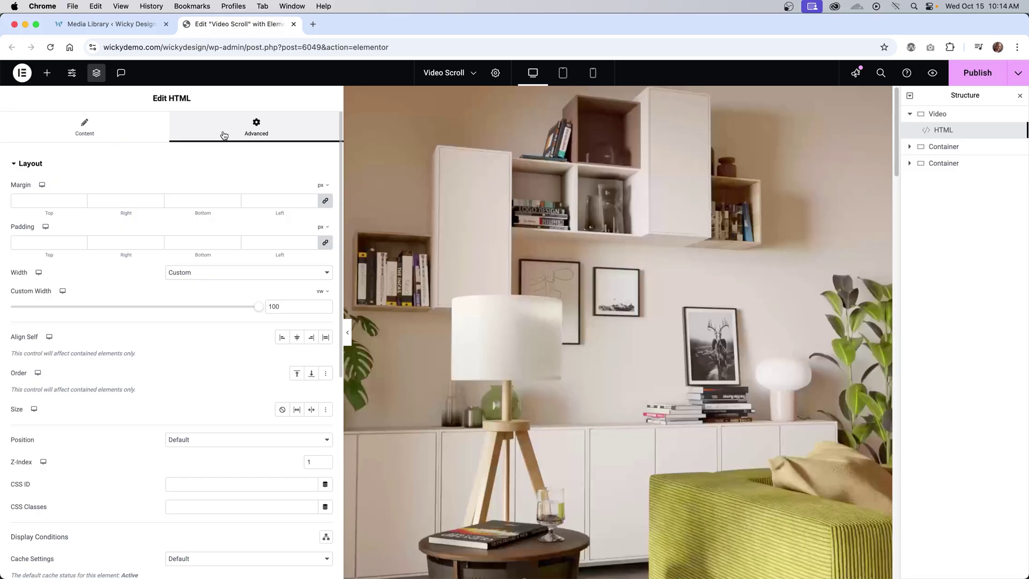
{"action": "left_click", "coordinate": [186, 276]}
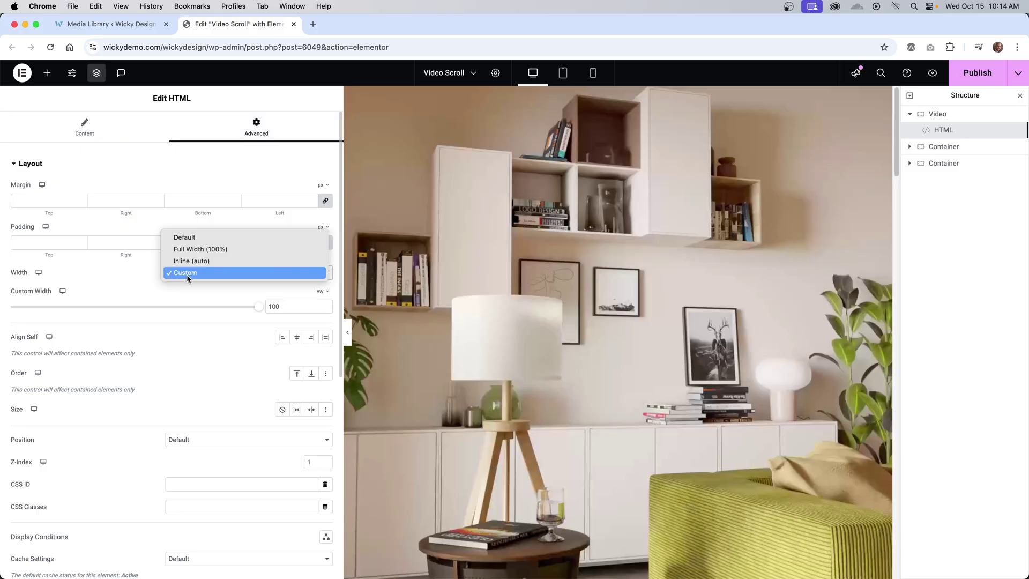
{"action": "left_click", "coordinate": [187, 274]}
{"action": "left_click_drag", "start_coordinate": [259, 306], "coordinate": [136, 298]}
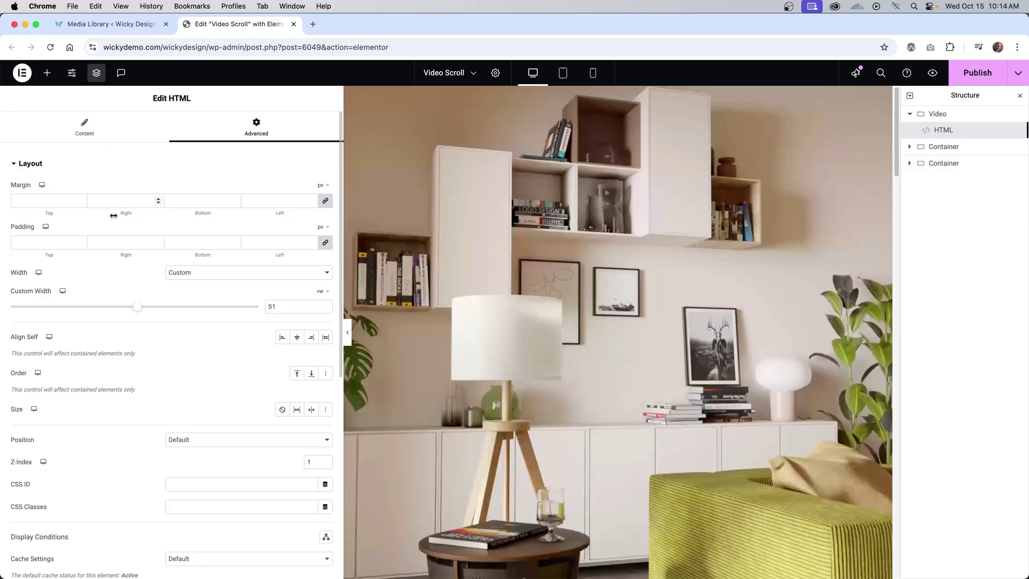
{"action": "left_click", "coordinate": [973, 80]}
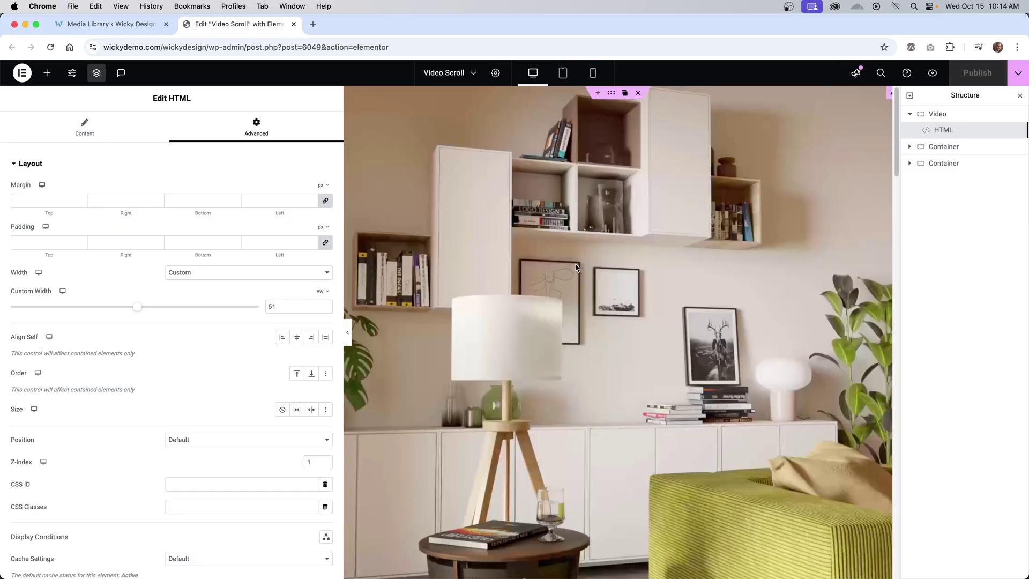
- Reload the editor, reopen the Video container's HTML widget and set its custom width back to 100 vw
{"action": "left_click", "coordinate": [47, 48]}
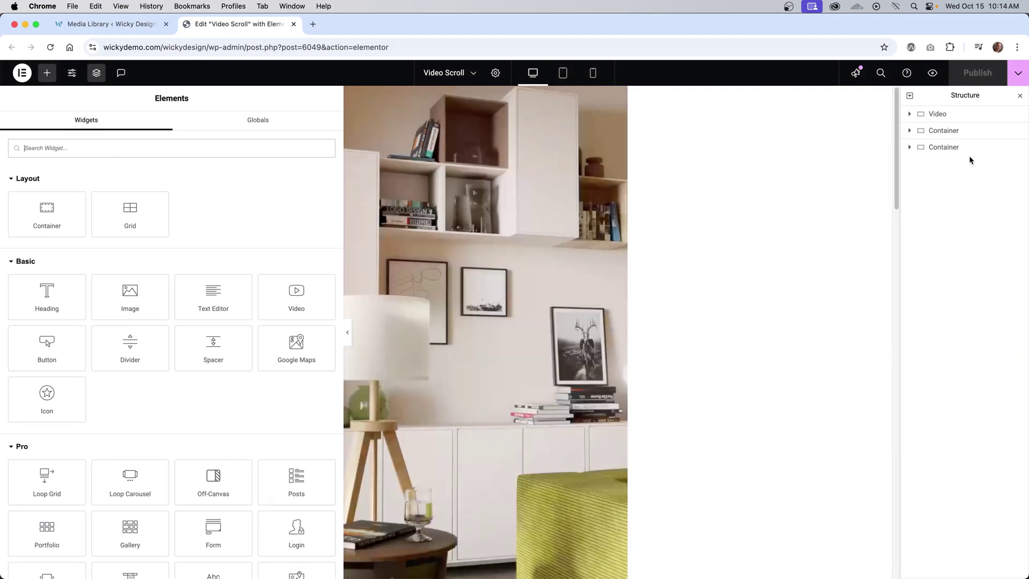
{"action": "left_click", "coordinate": [938, 114]}
{"action": "left_click", "coordinate": [910, 114]}
{"action": "left_click", "coordinate": [943, 129]}
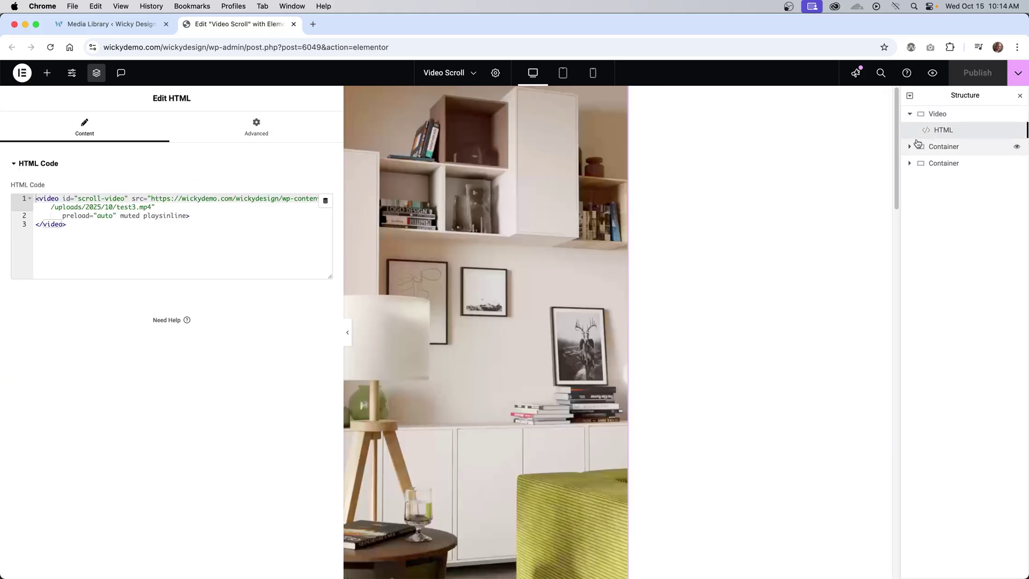
{"action": "left_click", "coordinate": [257, 132]}
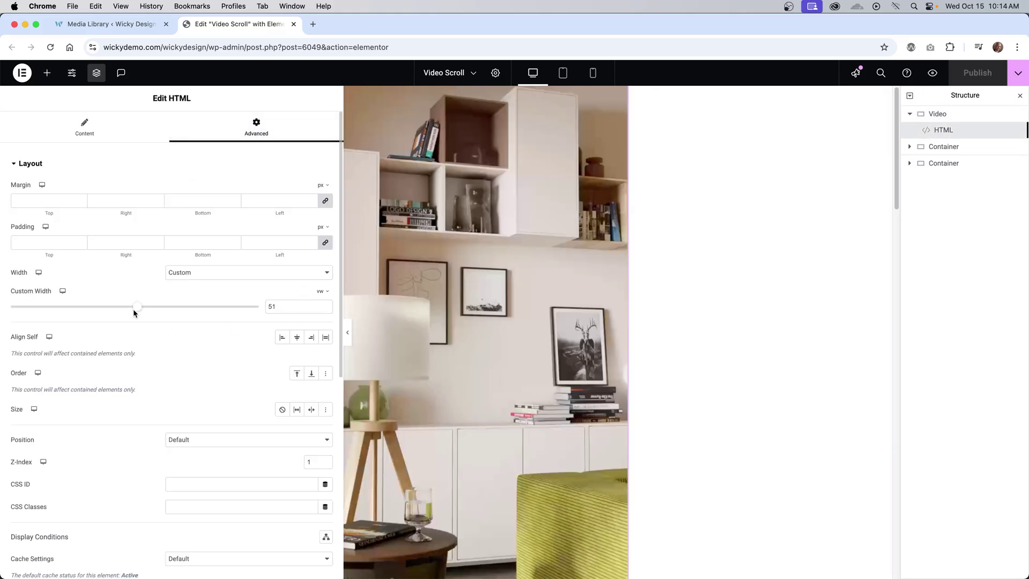
{"action": "left_click_drag", "start_coordinate": [134, 310], "coordinate": [270, 301]}
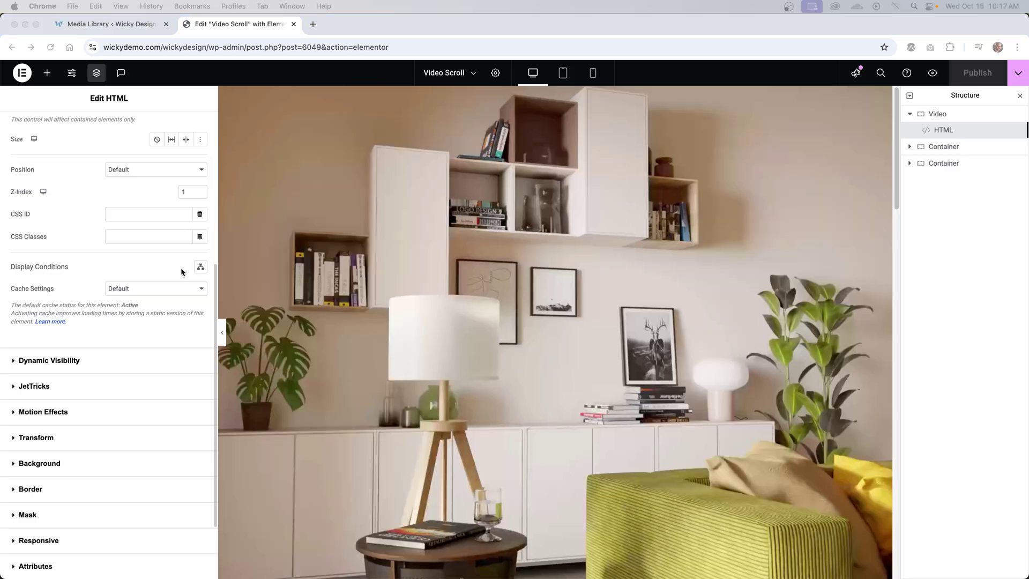
- Open the HTML widget's custom CSS and examine the height and object-fit rule for the video
{"action": "scroll", "coordinate": [181, 268], "scroll_direction": "down", "scroll_amount": 3}
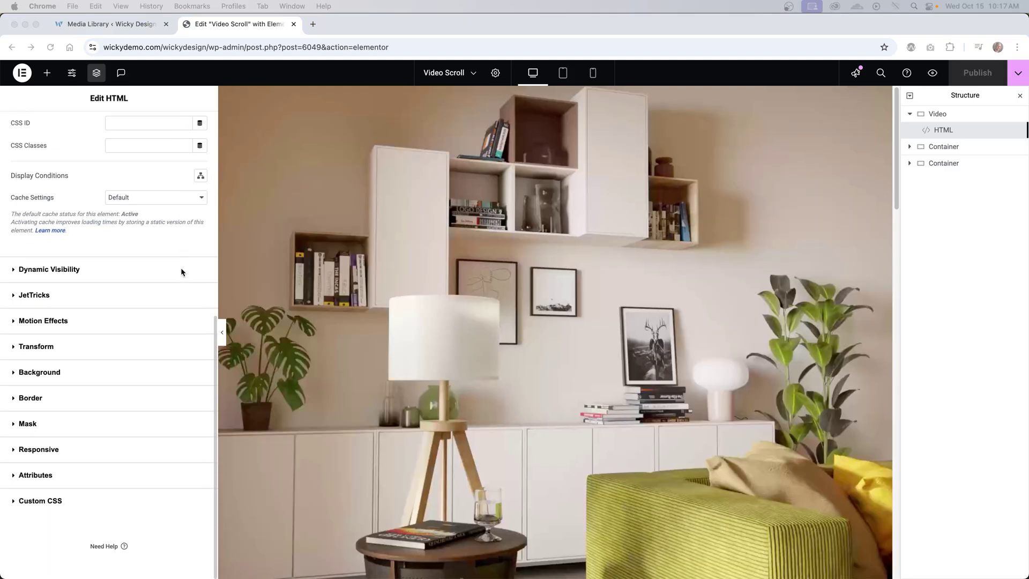
{"action": "left_click", "coordinate": [57, 497]}
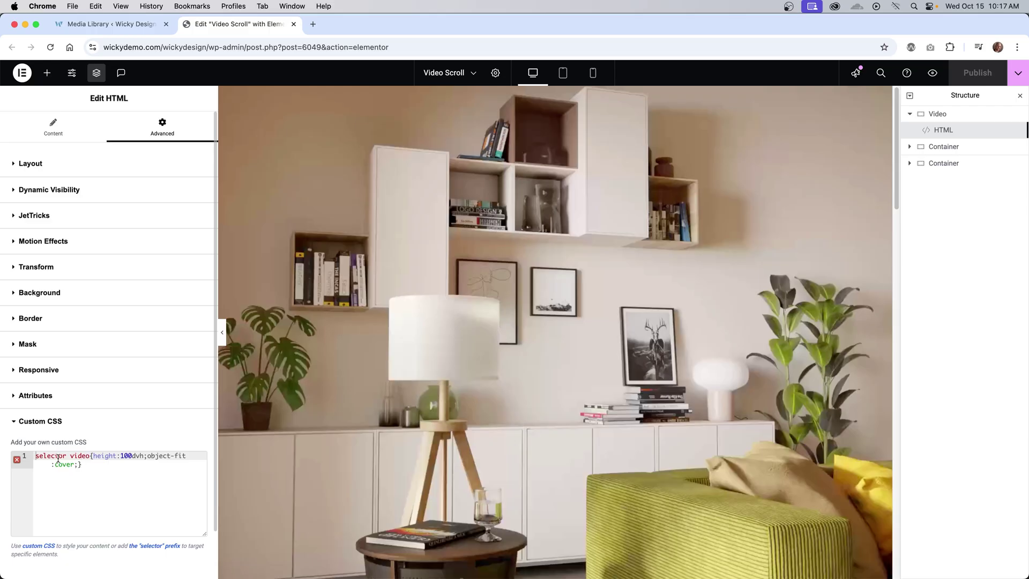
{"action": "left_click", "coordinate": [75, 459]}
{"action": "key", "text": "Left"}
{"action": "key", "text": "Left"}
{"action": "key", "text": "Left"}
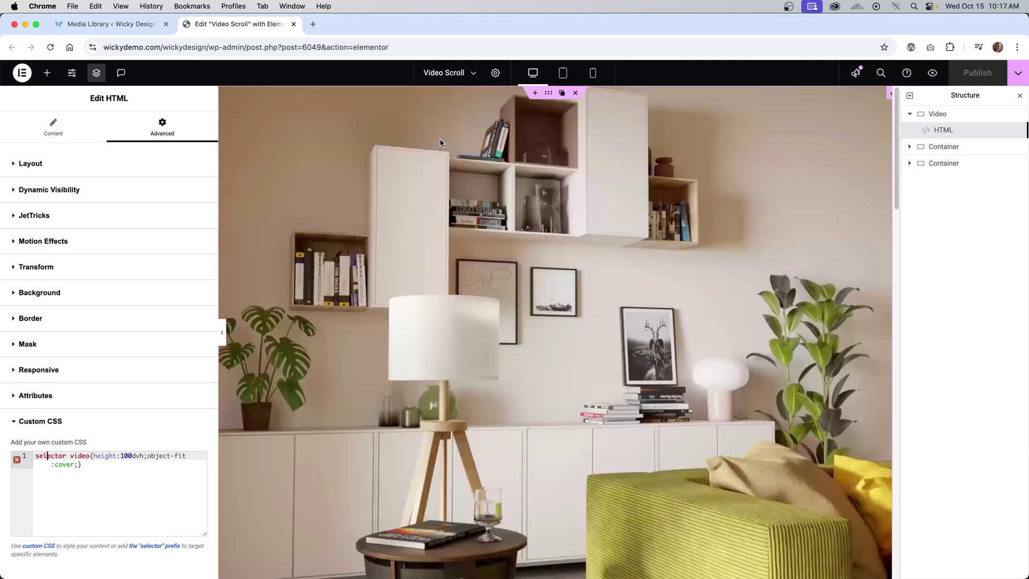
- Try contain as the video's object-fit value in the custom CSS and check the layout in the tablet preview
{"action": "double_click", "coordinate": [74, 464]}
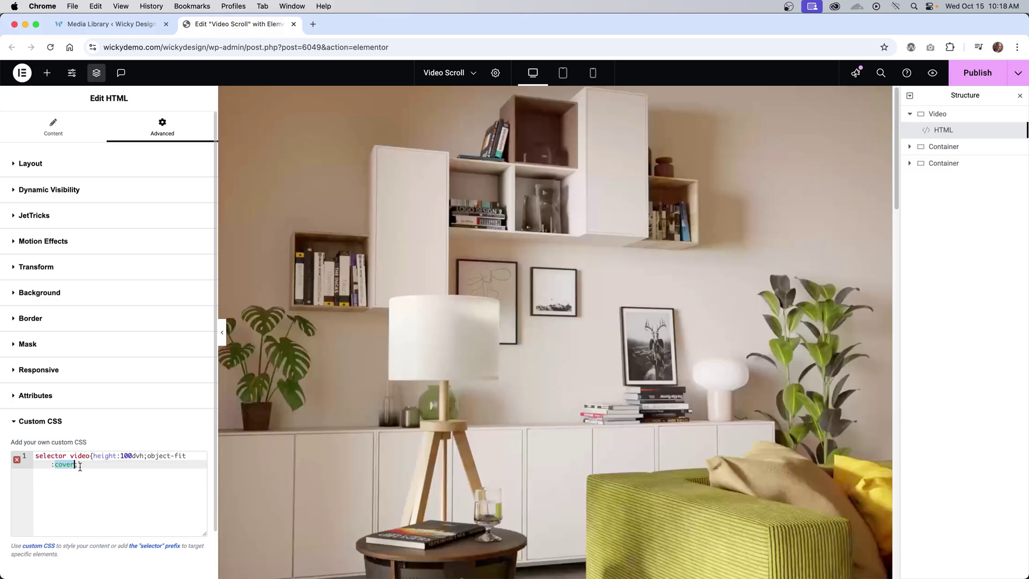
{"action": "type", "text": "contain"}
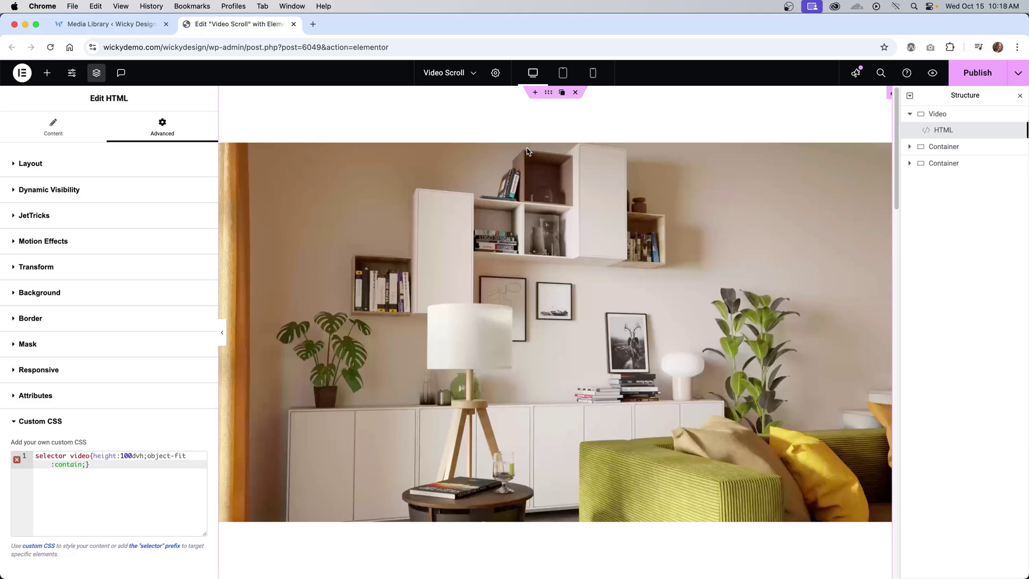
{"action": "left_click", "coordinate": [564, 75]}
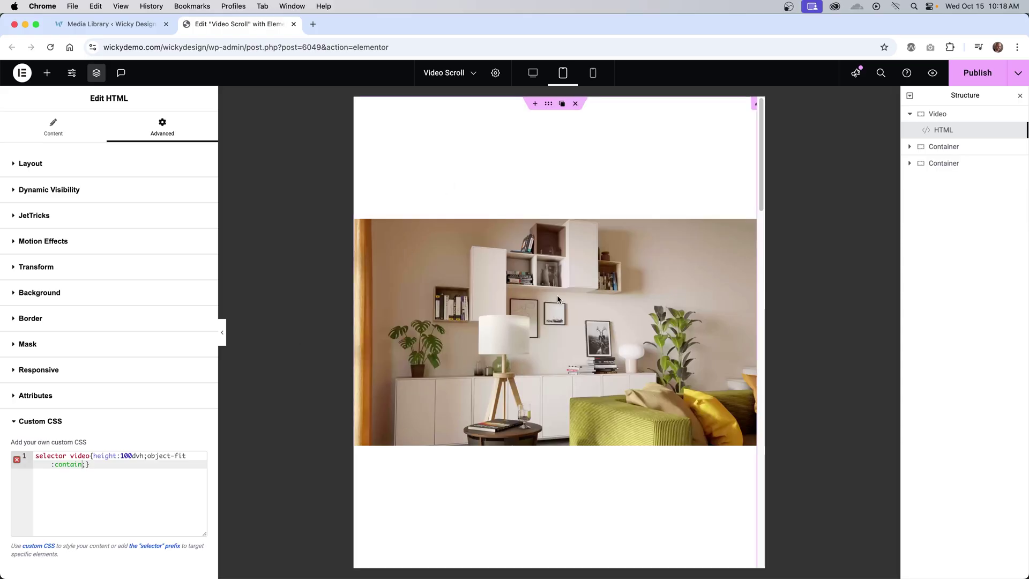
{"action": "scroll", "coordinate": [740, 175], "scroll_direction": "down", "scroll_amount": 5}
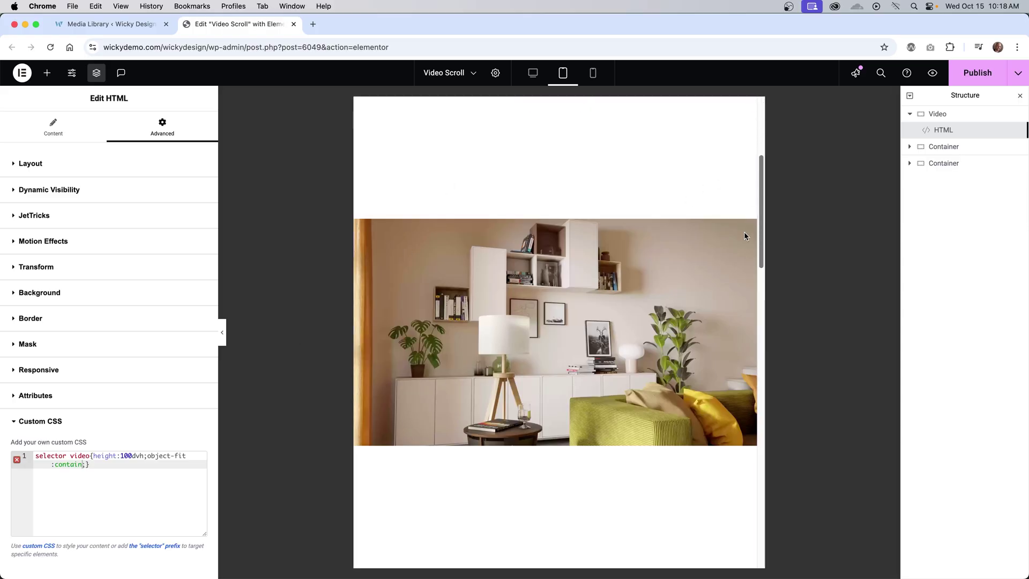
{"action": "scroll", "coordinate": [734, 230], "scroll_direction": "up", "scroll_amount": 2}
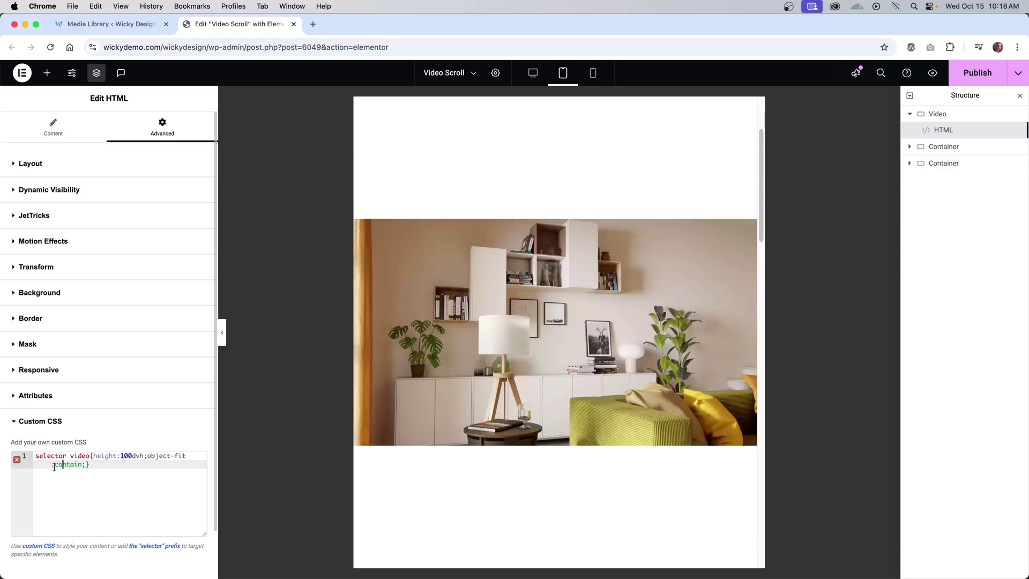
- Try fill as the video's object-fit value, restore it to cover and return to the desktop preview
{"action": "left_click_drag", "start_coordinate": [55, 465], "coordinate": [76, 466]}
{"action": "type", "text": "fill"}
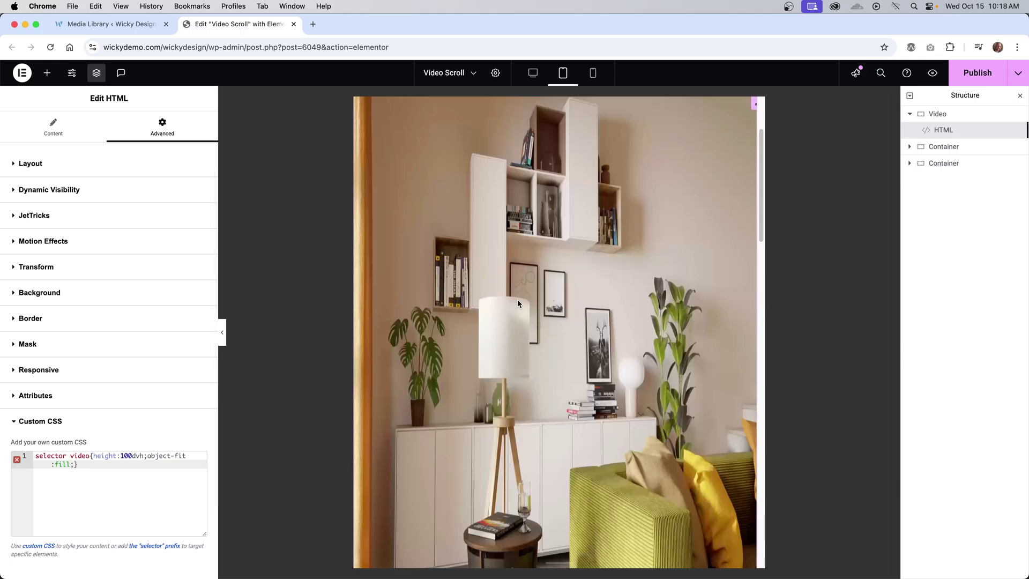
{"action": "key", "text": "BackSpace"}
{"action": "key", "text": "BackSpace"}
{"action": "key", "text": "BackSpace"}
{"action": "key", "text": "BackSpace"}
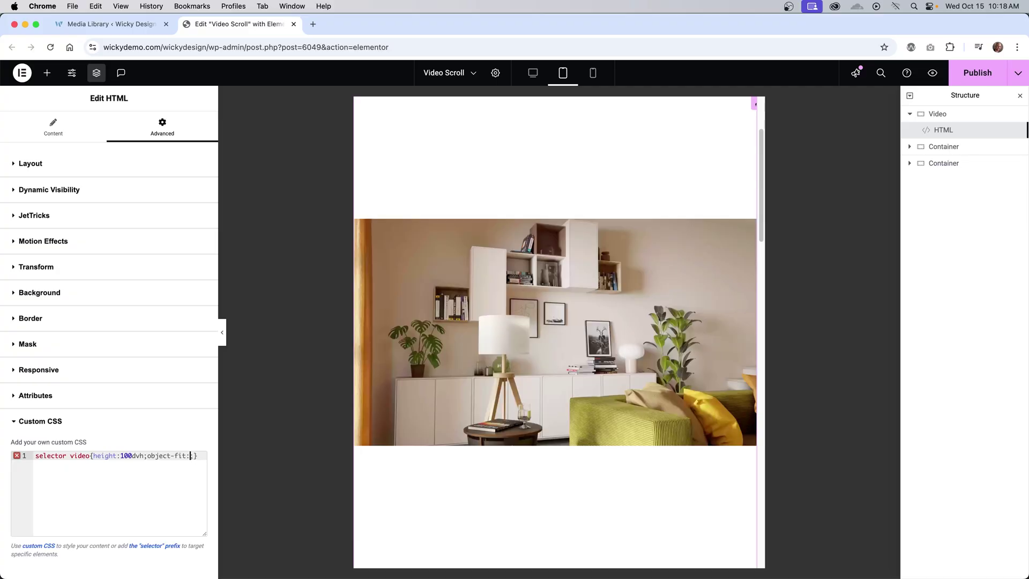
{"action": "type", "text": "cover"}
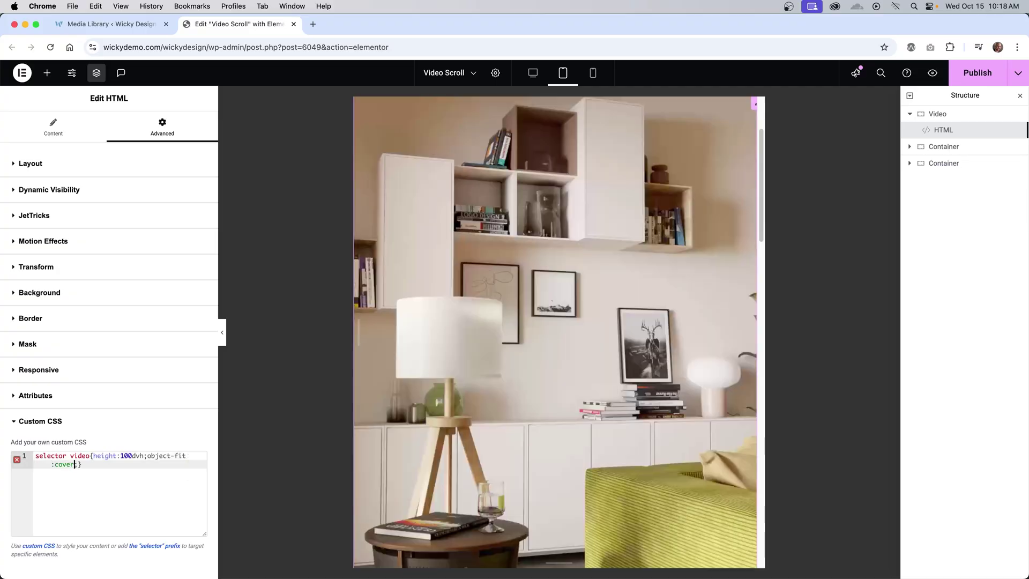
{"action": "left_click", "coordinate": [533, 73]}
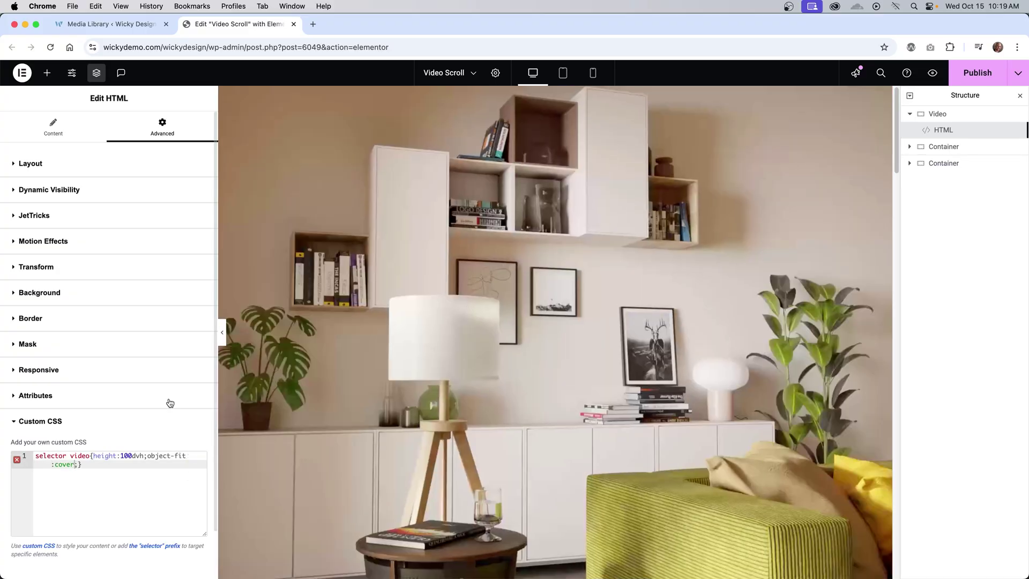
- In the widget's motion effects, disable Stay In Column, check the page's scrolling, and enable it again
{"action": "left_click", "coordinate": [91, 239]}
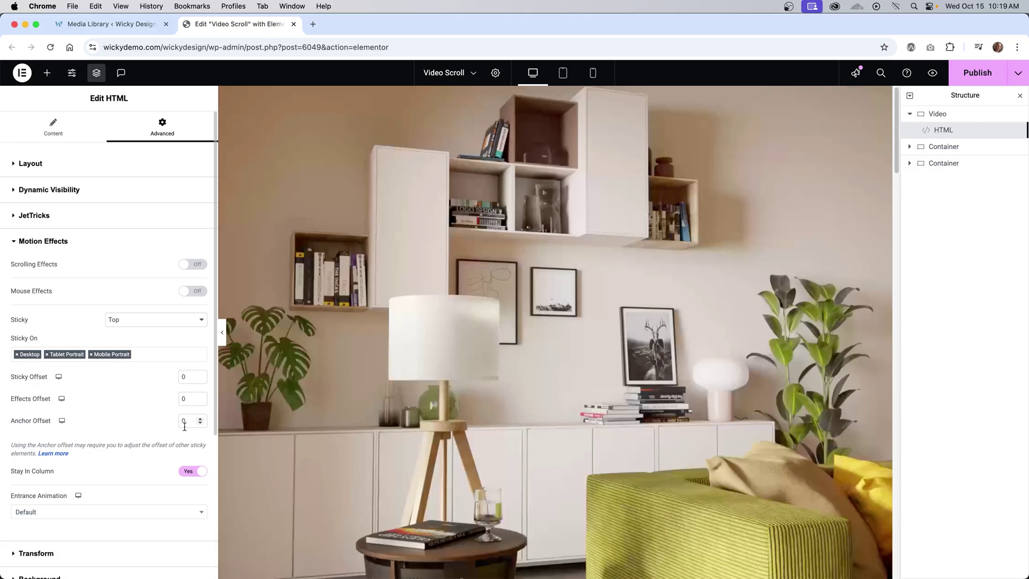
{"action": "left_click", "coordinate": [185, 473]}
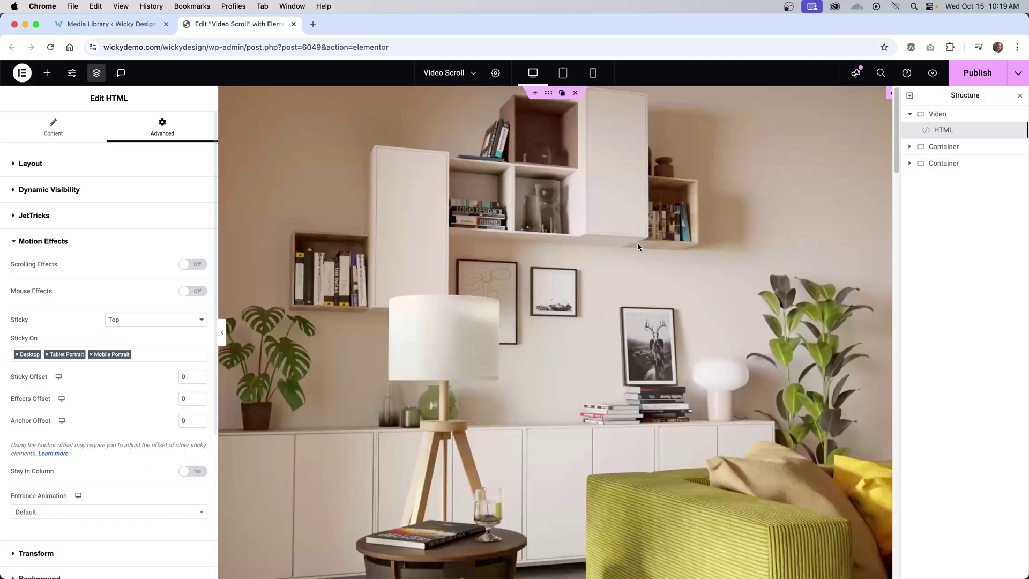
{"action": "left_click_drag", "start_coordinate": [894, 134], "coordinate": [902, 104]}
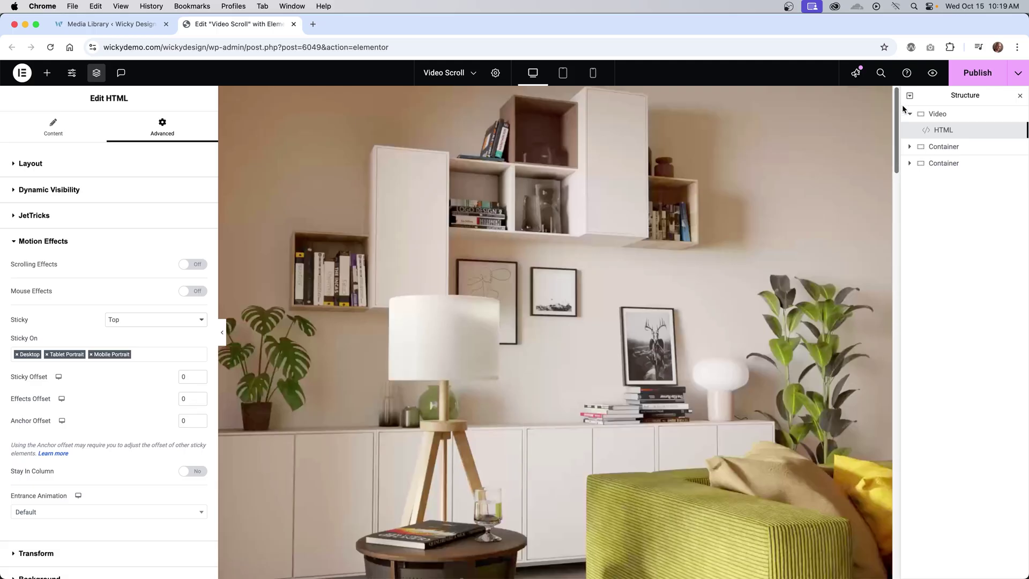
{"action": "left_click", "coordinate": [196, 474]}
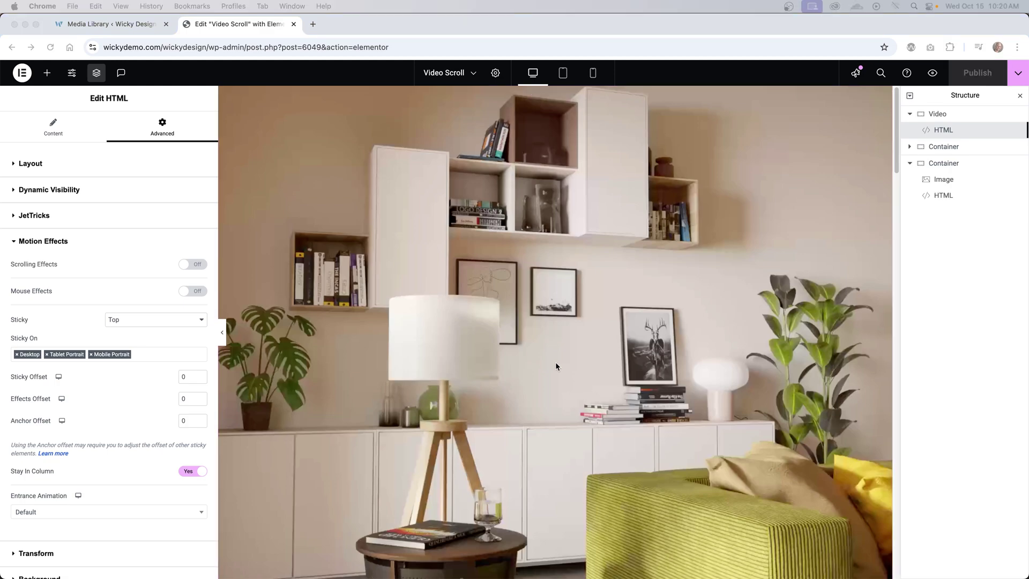
- Open the HTML widget in the last container for editing and widen the editing panel
{"action": "left_click", "coordinate": [943, 195]}
{"action": "left_click", "coordinate": [943, 195]}
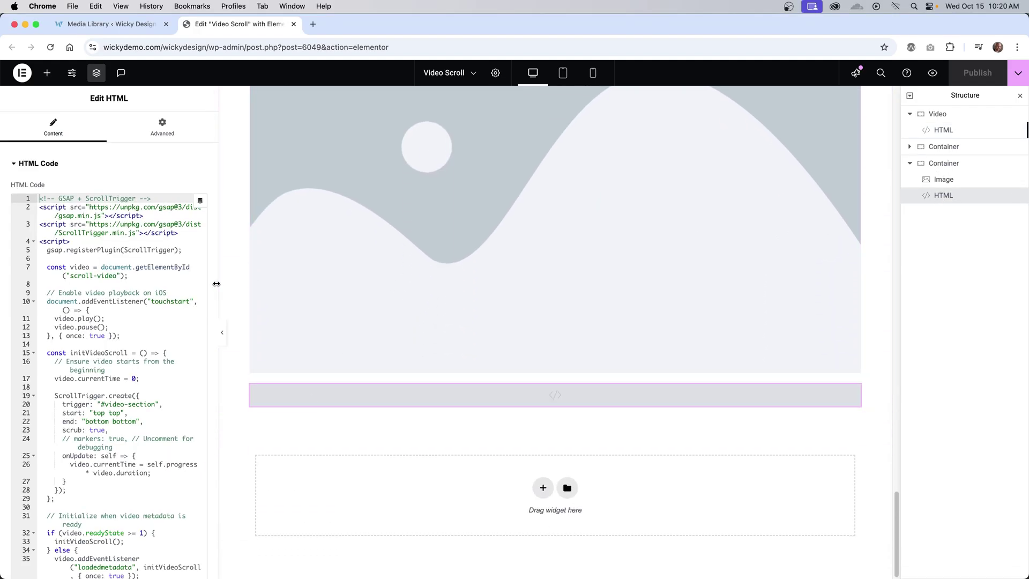
{"action": "left_click_drag", "start_coordinate": [218, 274], "coordinate": [370, 277]}
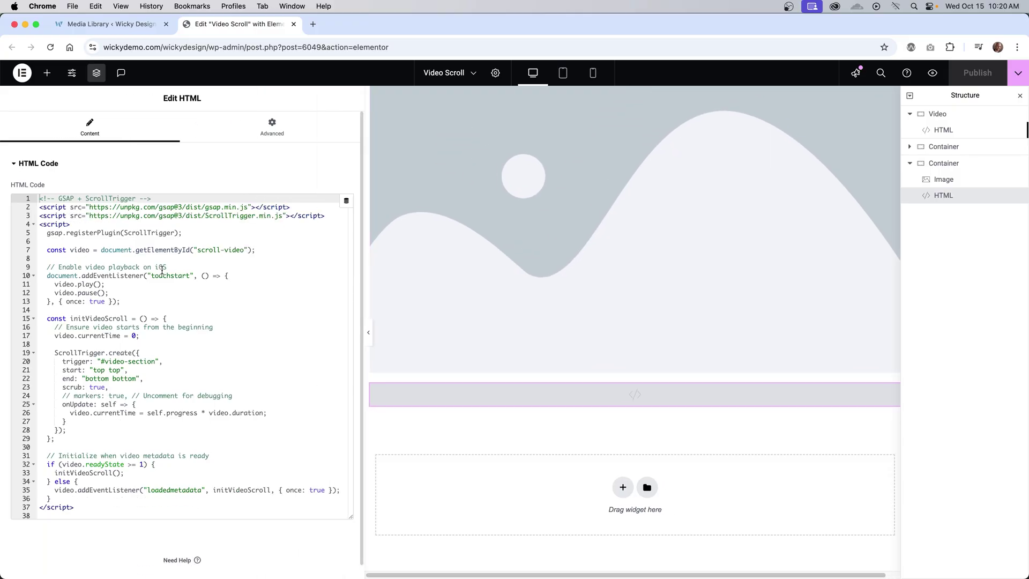
- Examine the two script tags that load GSAP and ScrollTrigger in the HTML code
{"action": "left_click", "coordinate": [140, 216]}
{"action": "left_click", "coordinate": [134, 208]}
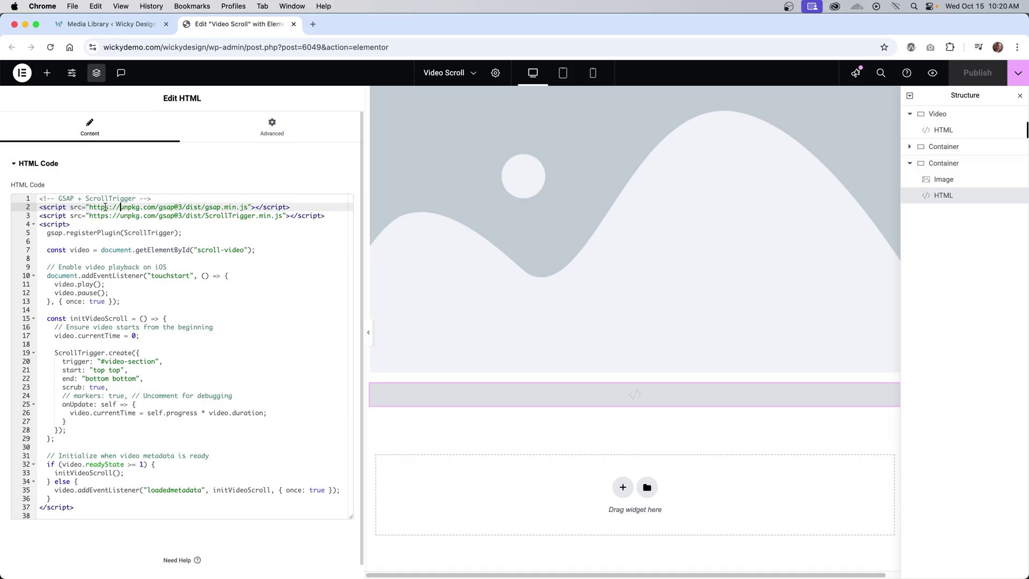
{"action": "left_click", "coordinate": [187, 215]}
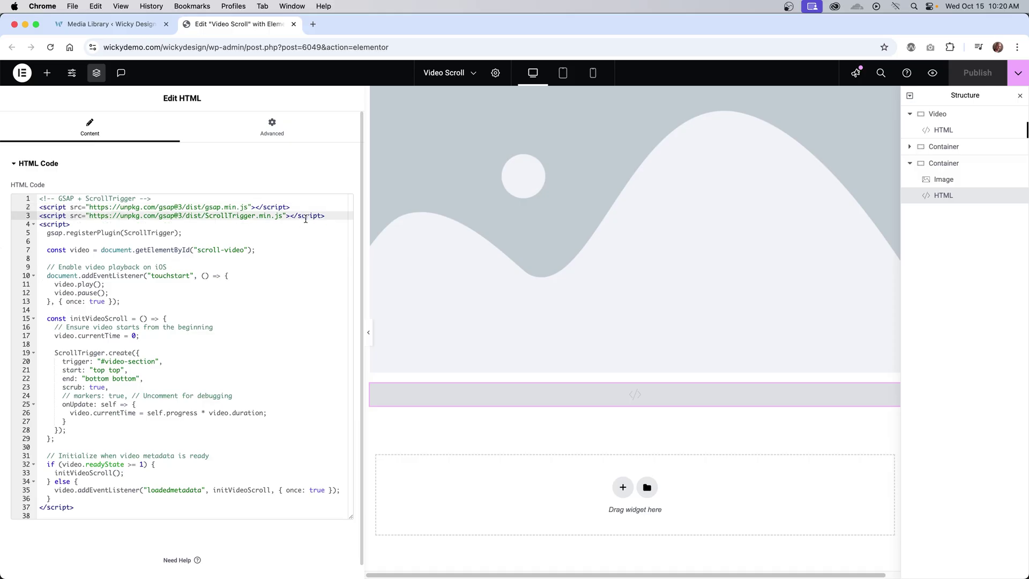
{"action": "left_click_drag", "start_coordinate": [328, 216], "coordinate": [9, 209]}
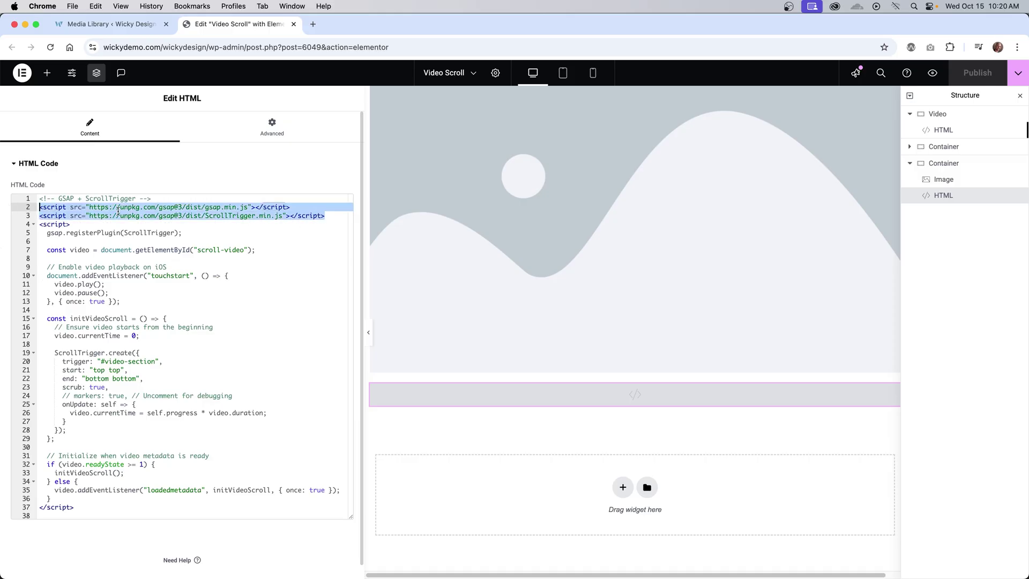
- Examine the scroll-video element id and the #video-section trigger in the script
{"action": "left_click", "coordinate": [162, 250]}
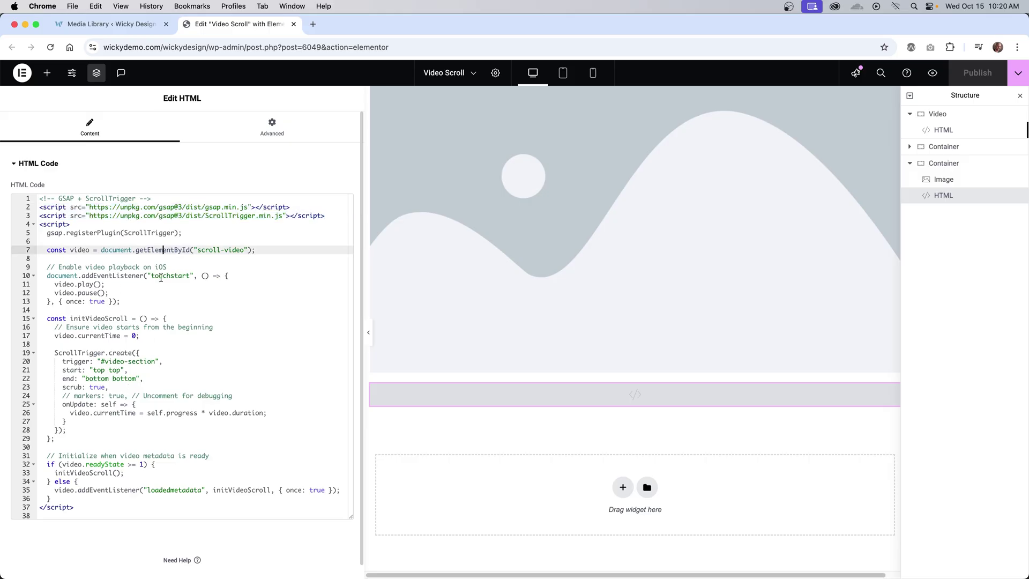
{"action": "left_click_drag", "start_coordinate": [200, 251], "coordinate": [241, 250]}
{"action": "left_click", "coordinate": [210, 250]}
{"action": "key", "text": "shift+Down"}
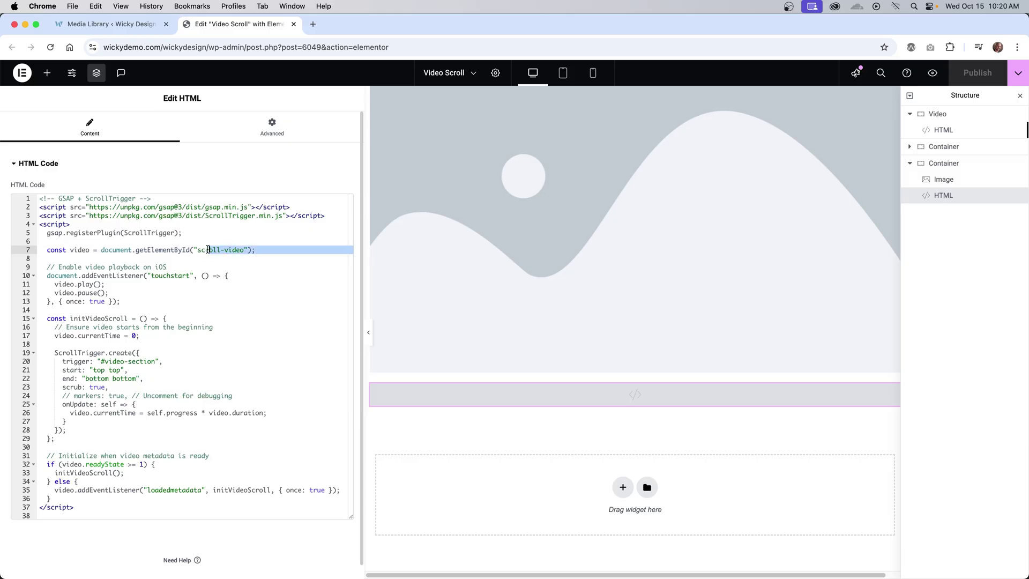
{"action": "left_click", "coordinate": [209, 250]}
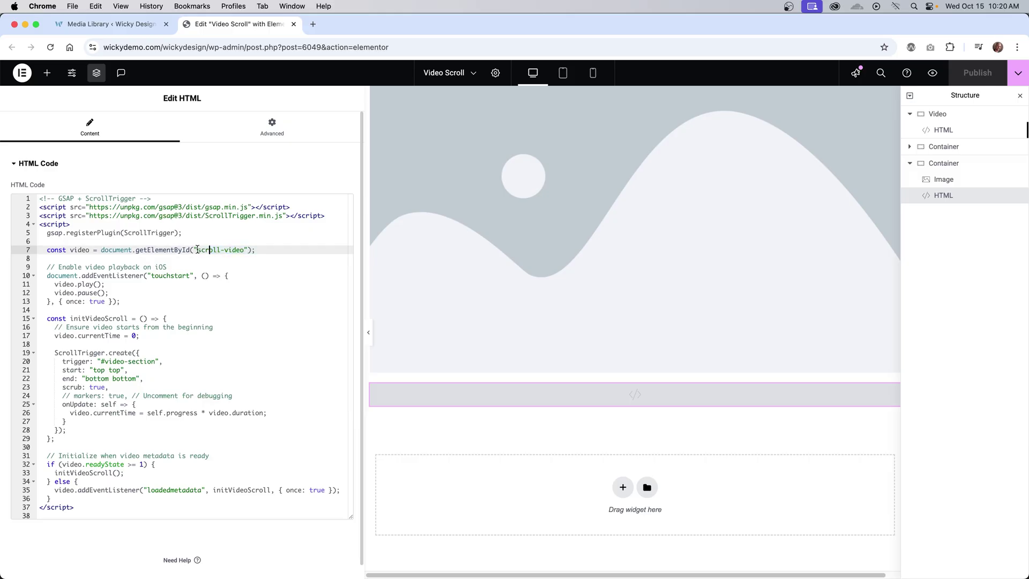
{"action": "left_click", "coordinate": [121, 362]}
{"action": "double_click", "coordinate": [129, 362]}
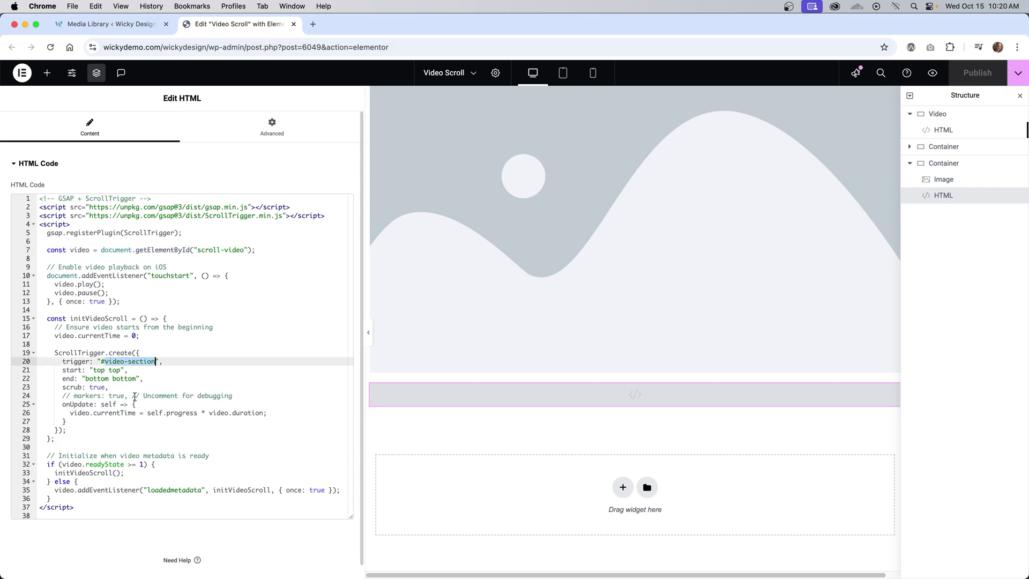
{"action": "left_click", "coordinate": [132, 362]}
- Uncomment the "markers: true," line in the ScrollTrigger script, delete its trailing debugging comment, and publish the page
{"action": "left_click_drag", "start_coordinate": [232, 396], "coordinate": [145, 397]}
{"action": "right_click", "coordinate": [144, 398]}
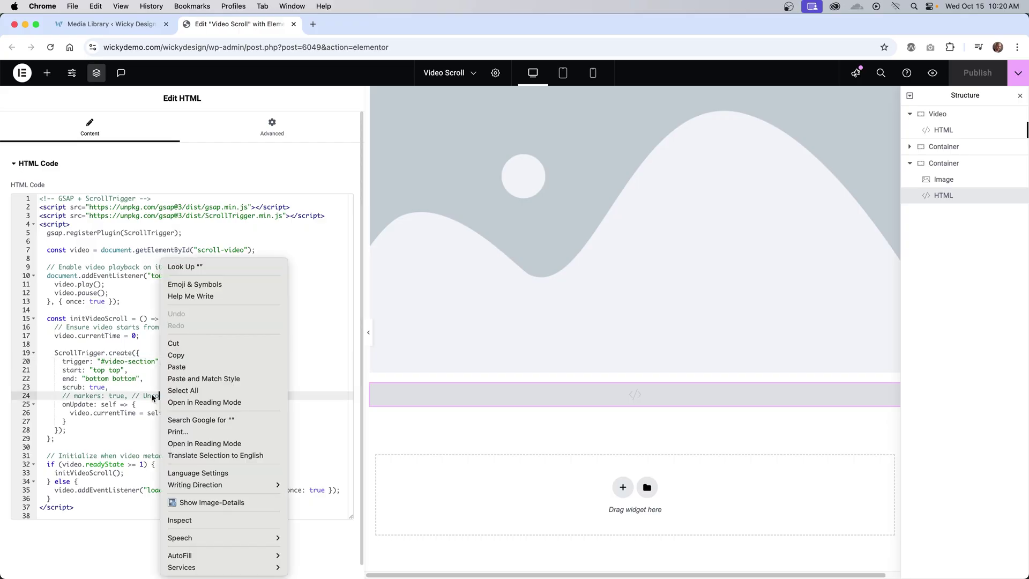
{"action": "left_click", "coordinate": [144, 398]}
{"action": "left_click_drag", "start_coordinate": [232, 396], "coordinate": [133, 395]}
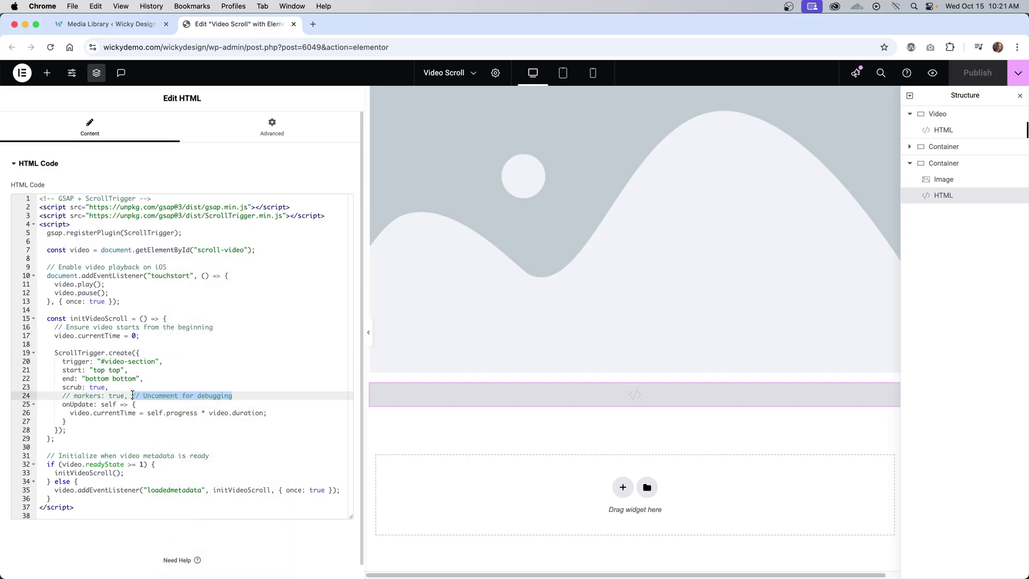
{"action": "key", "text": "BackSpace"}
{"action": "left_click", "coordinate": [70, 396]}
{"action": "key", "text": "BackSpace"}
{"action": "key", "text": "BackSpace"}
{"action": "left_click", "coordinate": [978, 73]}
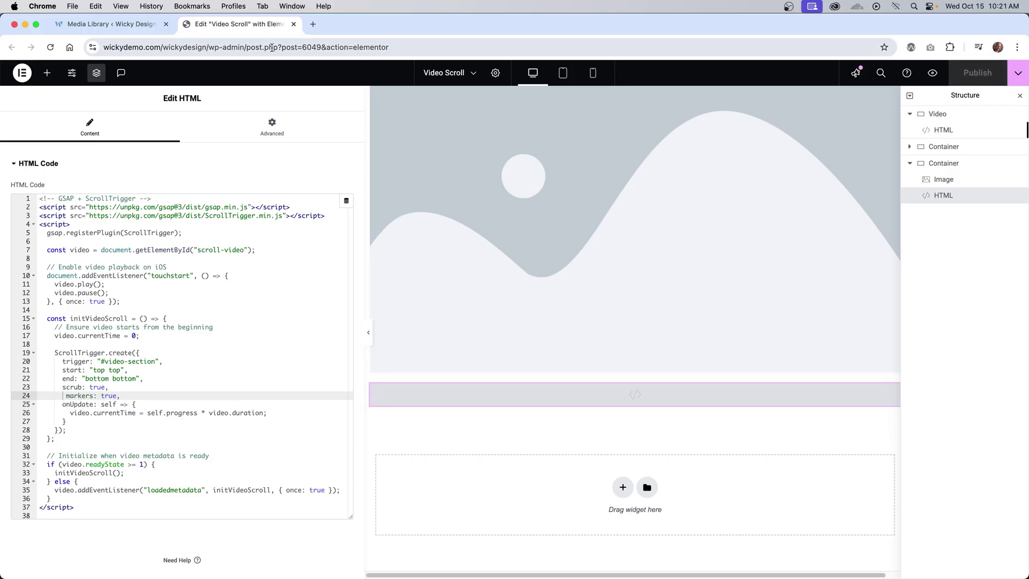
- Preview the page and scroll through the video section and back to check the ScrollTrigger markers
{"action": "left_click", "coordinate": [935, 74]}
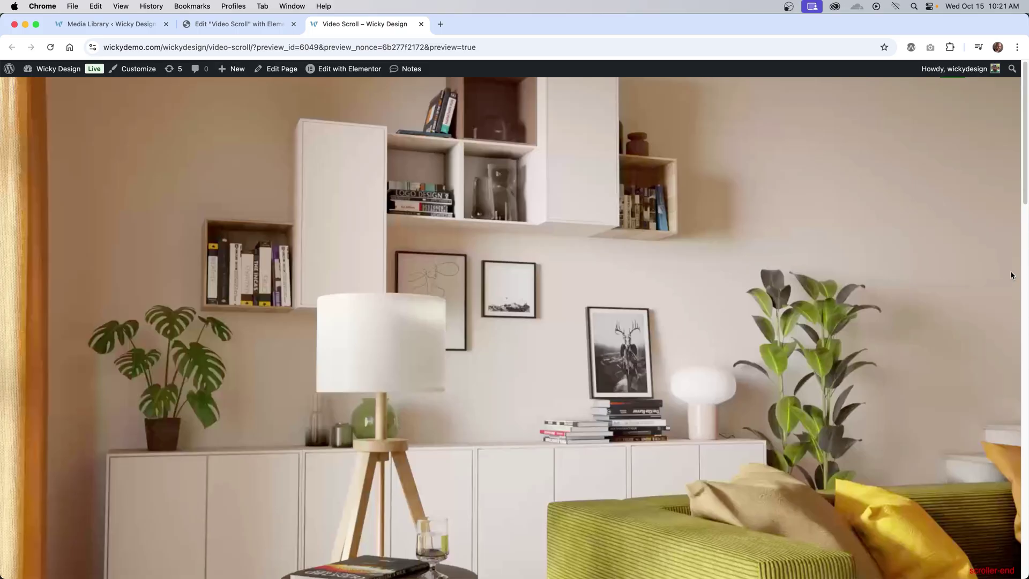
{"action": "left_click_drag", "start_coordinate": [1025, 116], "coordinate": [1026, 418]}
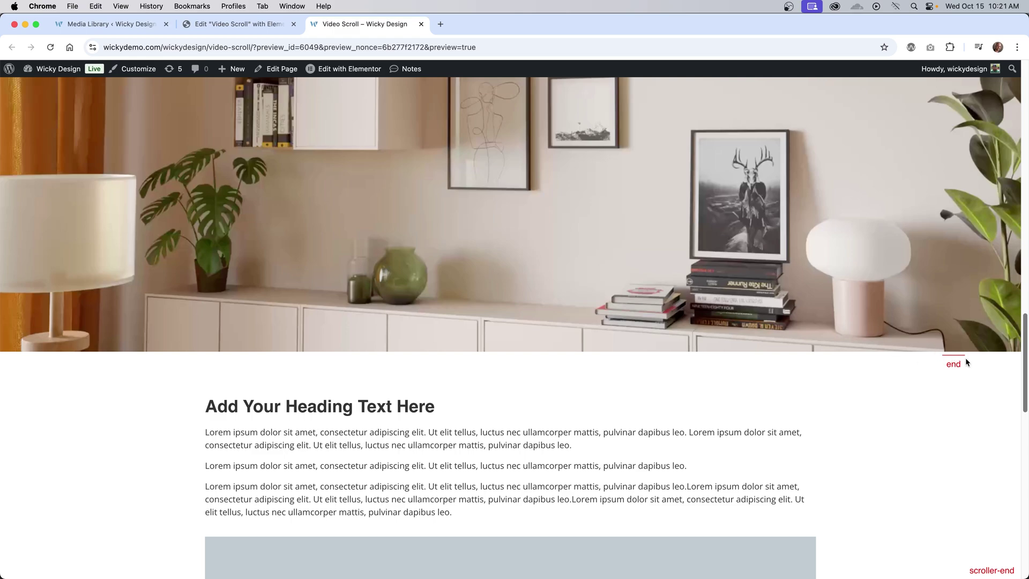
{"action": "left_click_drag", "start_coordinate": [1026, 368], "coordinate": [1026, 121]}
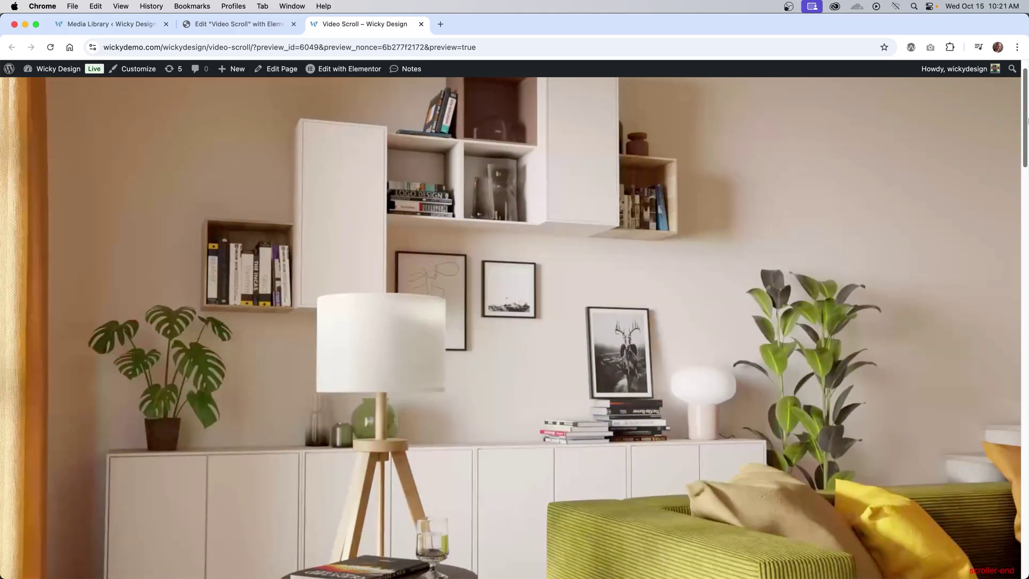
- Return to the editor, set the Video container's minimum height to 1000 vh and publish the page
{"action": "left_click", "coordinate": [248, 29]}
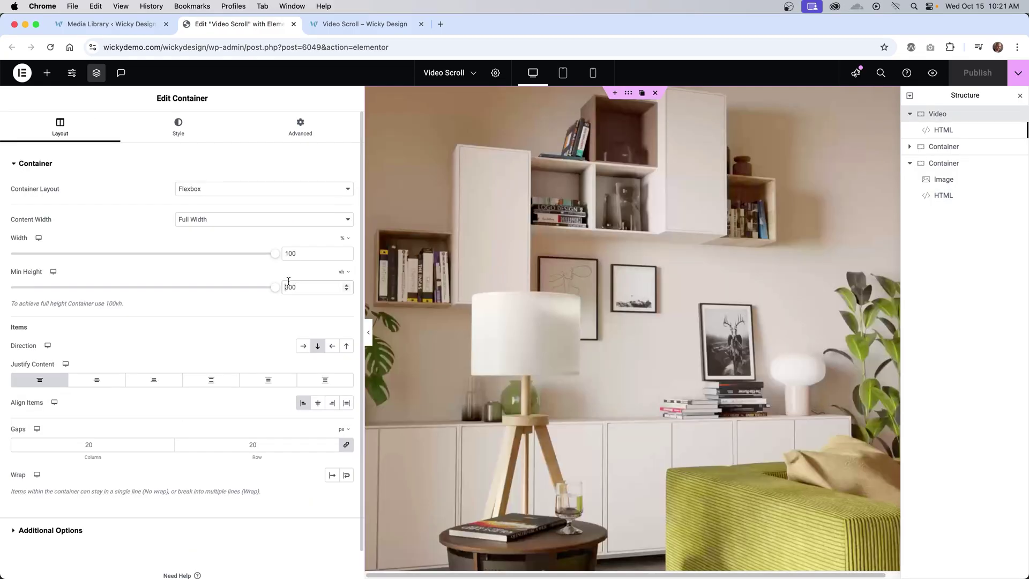
{"action": "left_click", "coordinate": [304, 289]}
{"action": "key", "text": "BackSpace"}
{"action": "key", "text": "BackSpace"}
{"action": "key", "text": "BackSpace"}
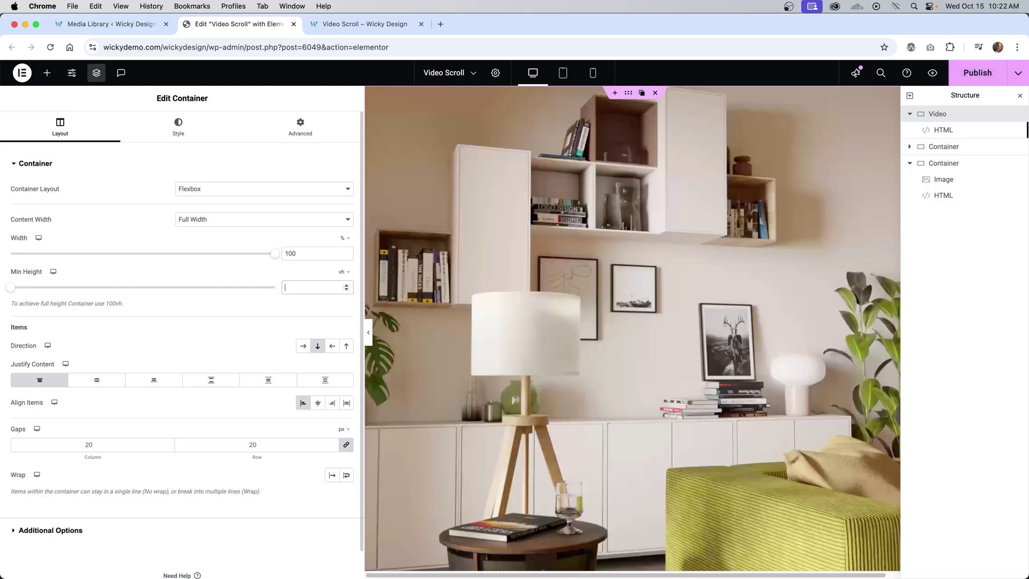
{"action": "type", "text": "1000"}
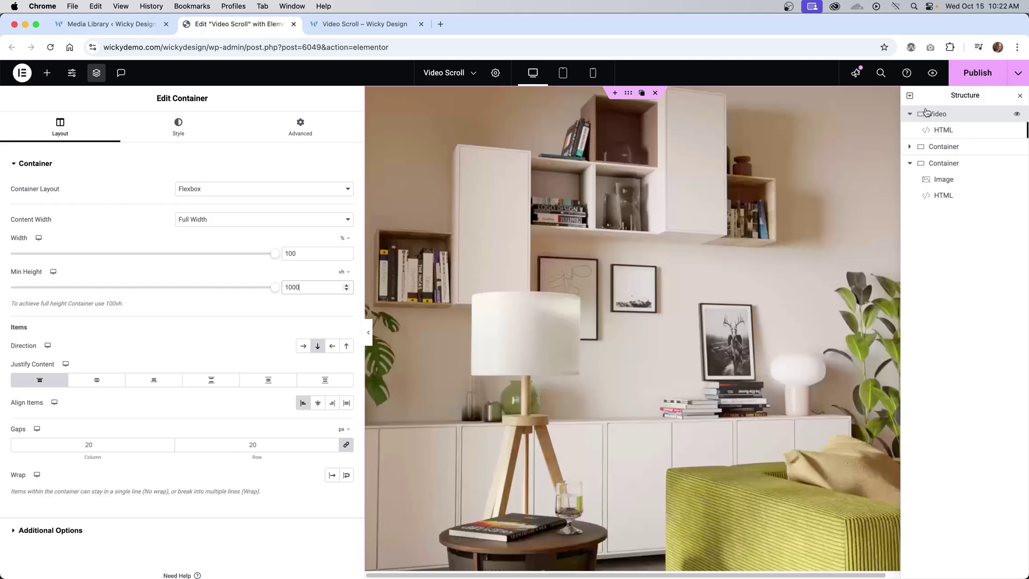
{"action": "left_click", "coordinate": [981, 73]}
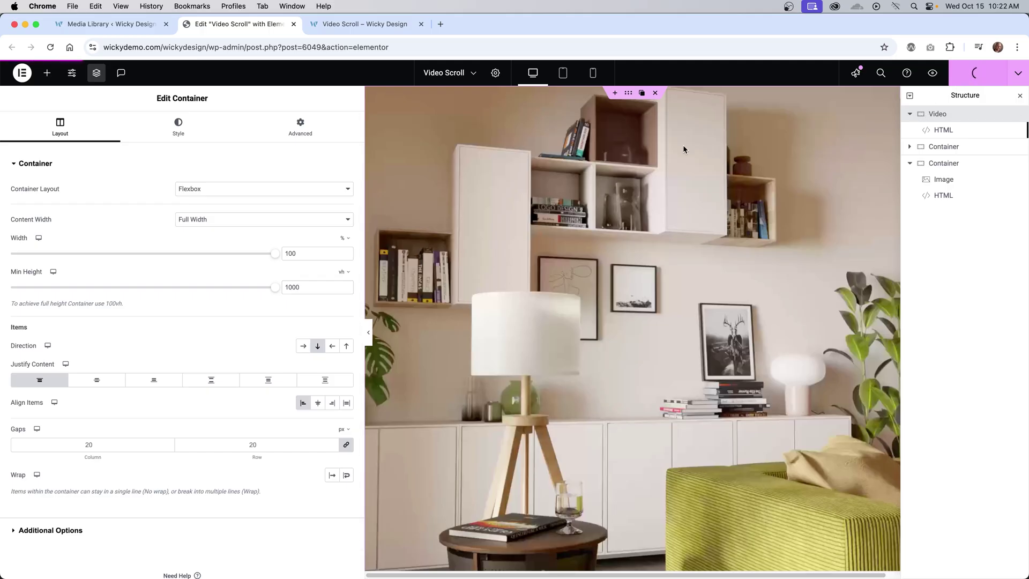
- Preview the page and scroll down through the video section until its end marker is reached
{"action": "left_click", "coordinate": [397, 22]}
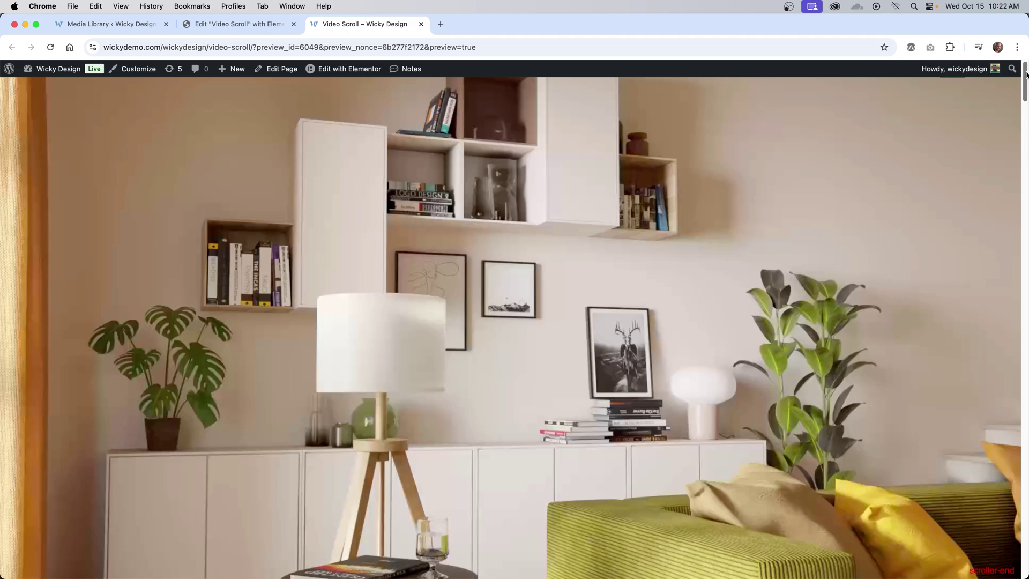
{"action": "left_click_drag", "start_coordinate": [1026, 74], "coordinate": [1026, 485]}
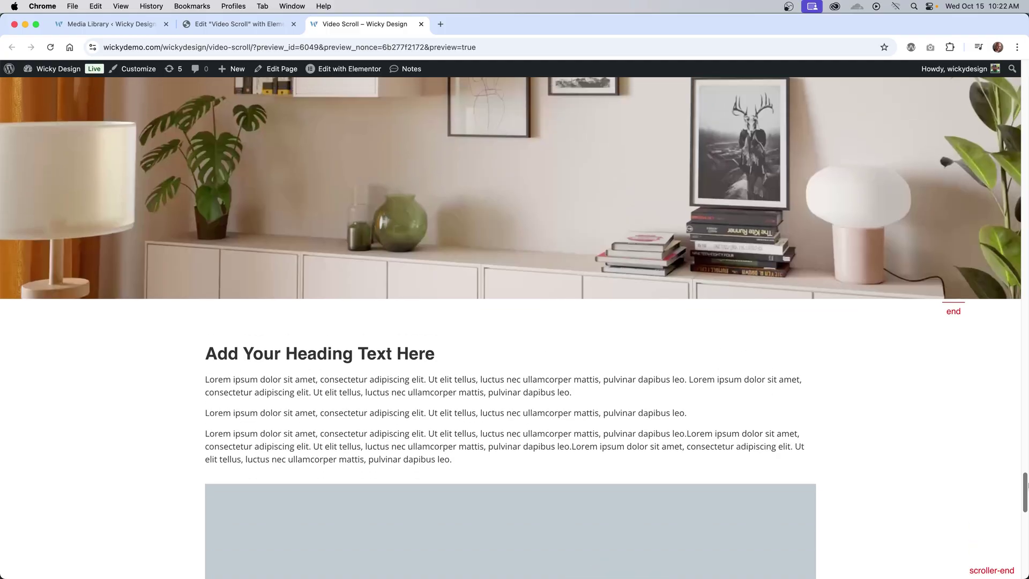
- Set the Video container's minimum height to 200 vh, publish the page, and scroll through the video section in the preview
{"action": "key", "text": "super+alt+Left"}
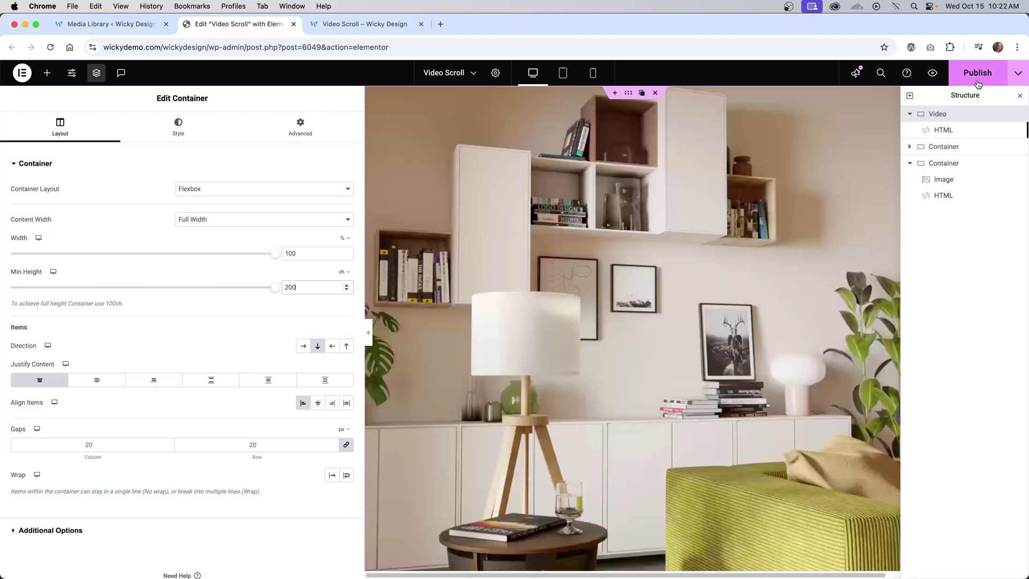
{"action": "left_click", "coordinate": [978, 75]}
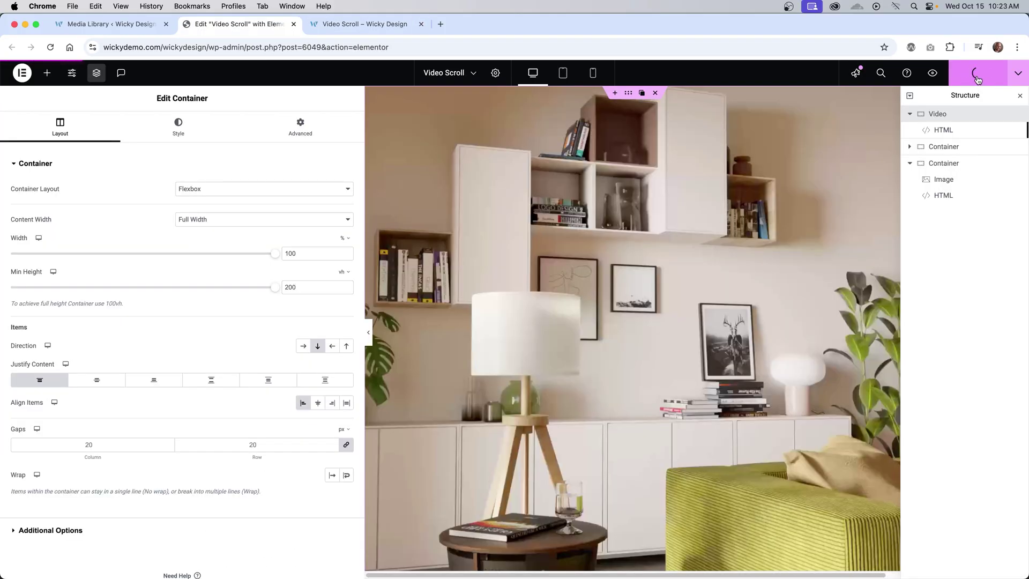
{"action": "left_click", "coordinate": [387, 21]}
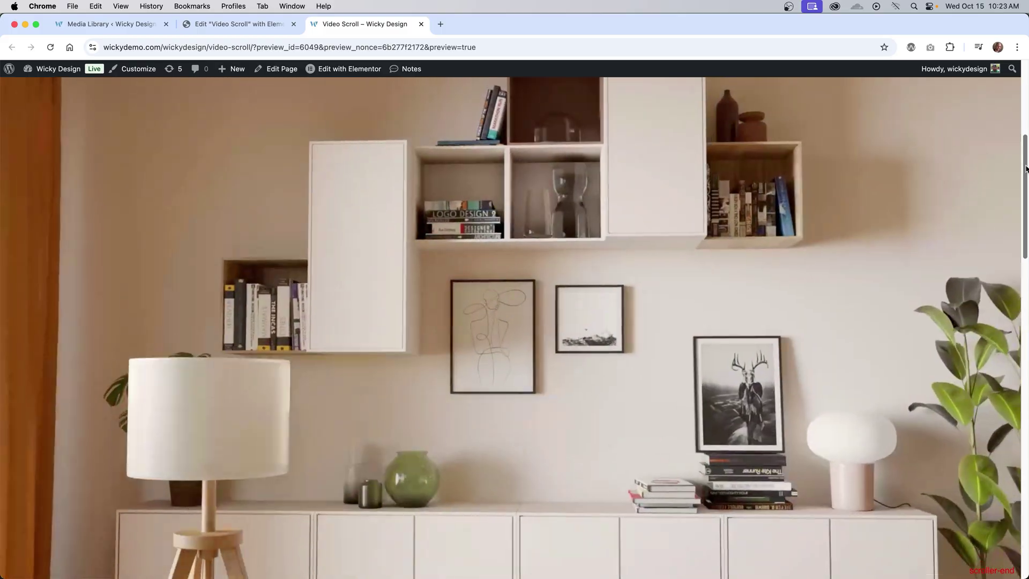
{"action": "left_click_drag", "start_coordinate": [1025, 169], "coordinate": [1026, 79]}
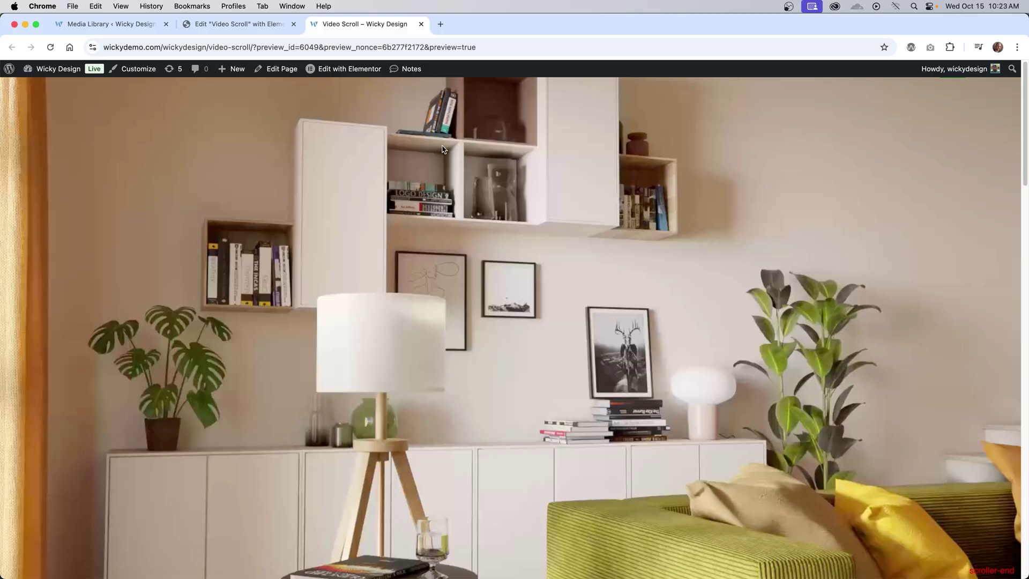
- Return to the editor and check the Video container in the mobile layout, ending in the desktop layout
{"action": "left_click", "coordinate": [232, 24]}
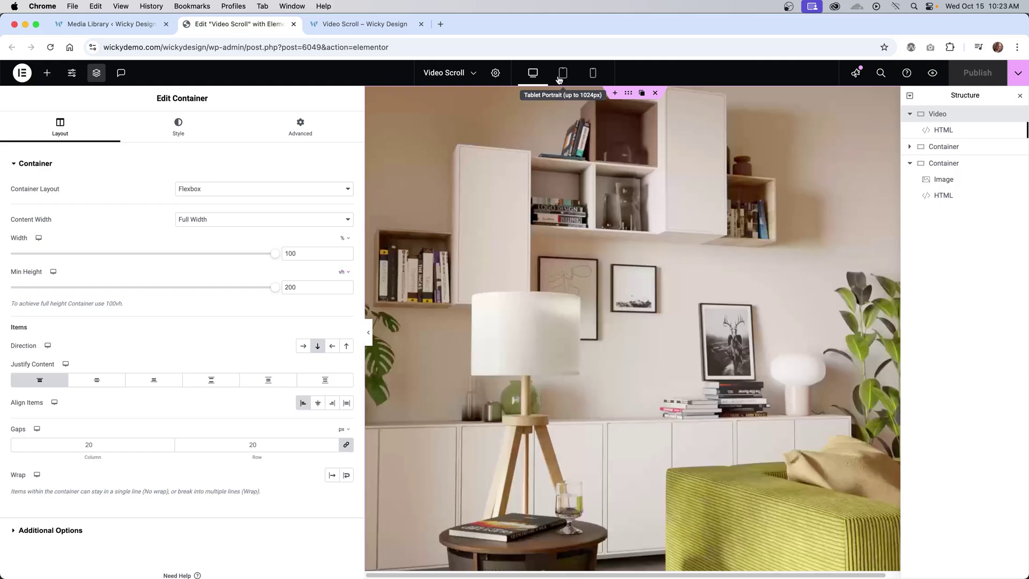
{"action": "left_click", "coordinate": [593, 73]}
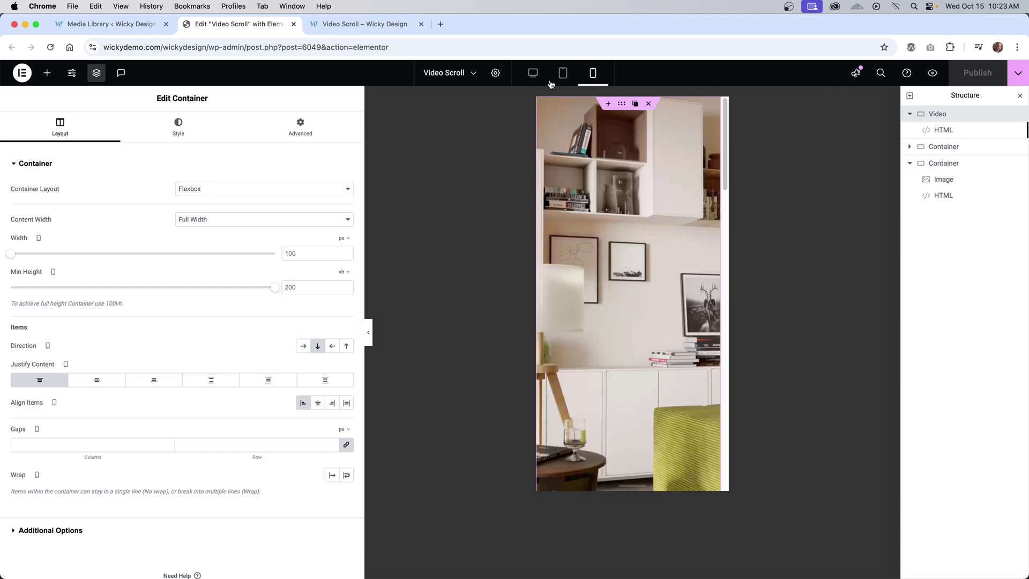
{"action": "left_click", "coordinate": [525, 80]}
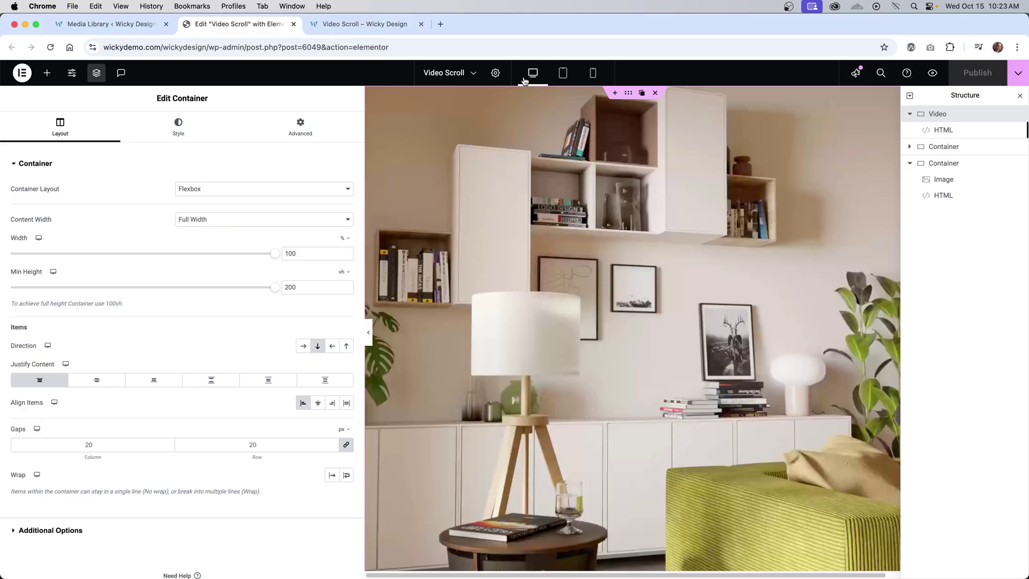
- Delete "markers: true," from the ScrollTrigger script in the last container's HTML widget
{"action": "left_click", "coordinate": [952, 196]}
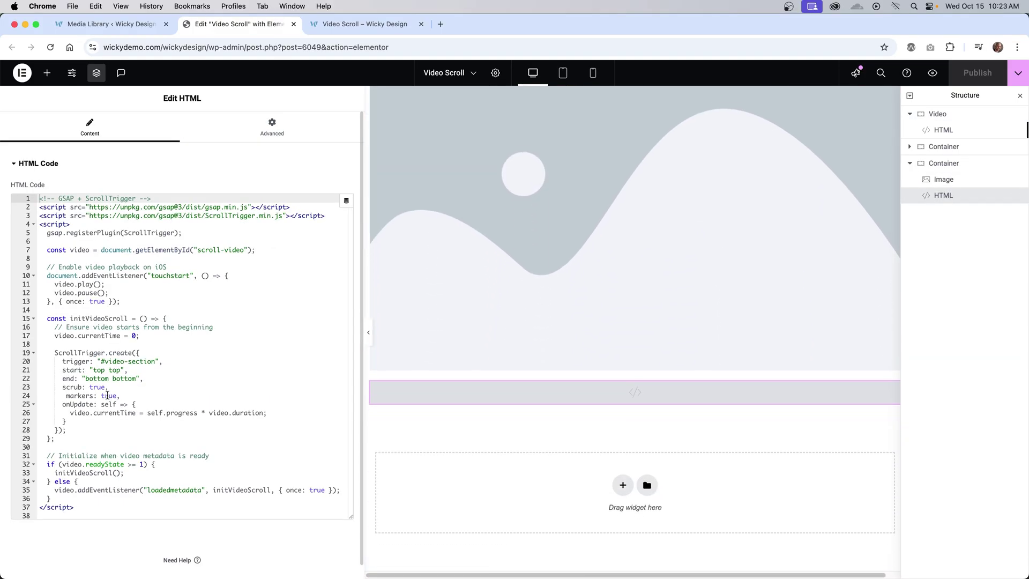
{"action": "left_click_drag", "start_coordinate": [124, 396], "coordinate": [66, 395]}
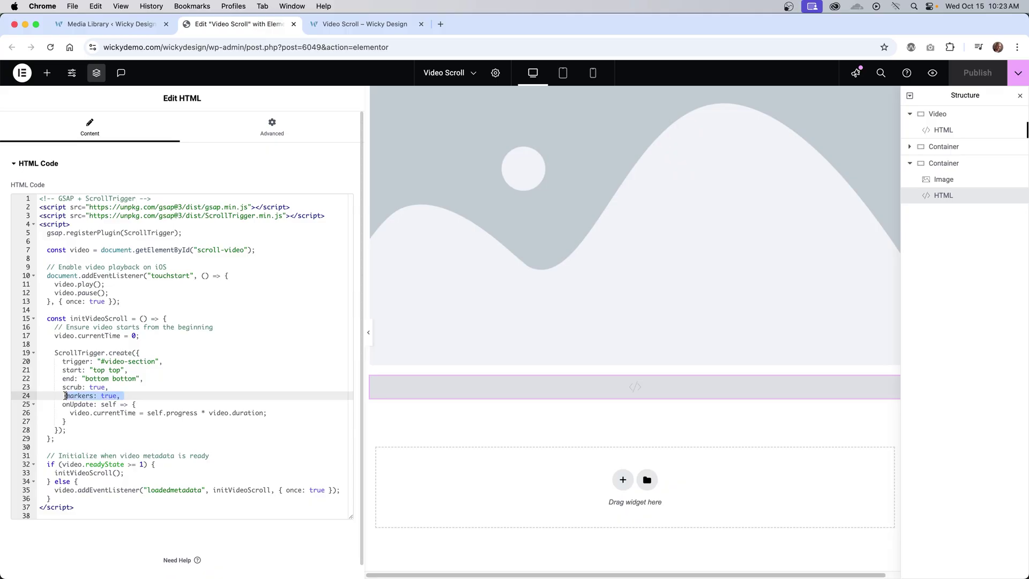
{"action": "key", "text": "BackSpace"}
{"action": "left_click", "coordinate": [140, 388]}
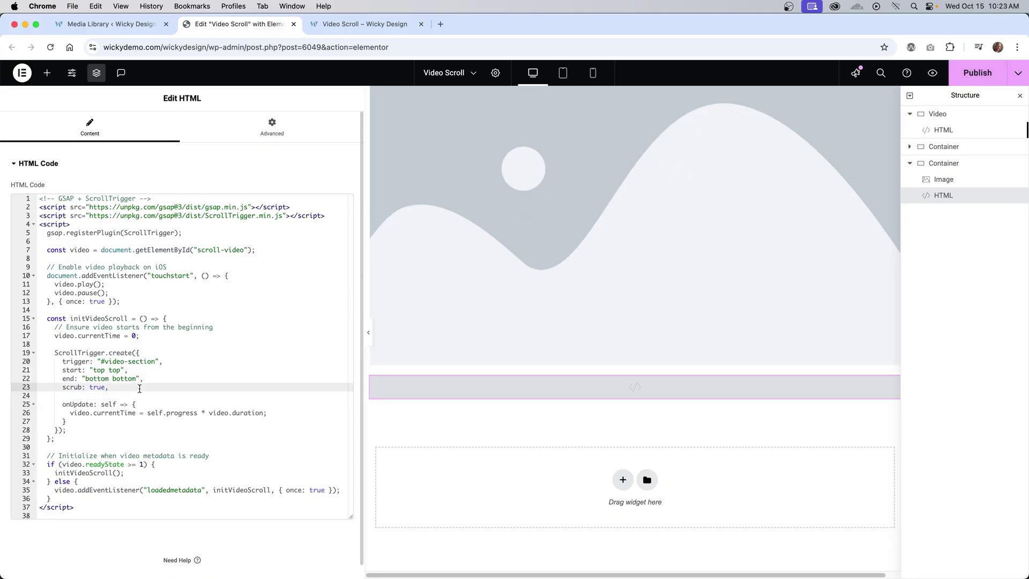
- Set the ScrollTrigger end position to "bottom 50%" in the script and publish the page
{"action": "left_click", "coordinate": [119, 362]}
{"action": "left_click", "coordinate": [101, 370]}
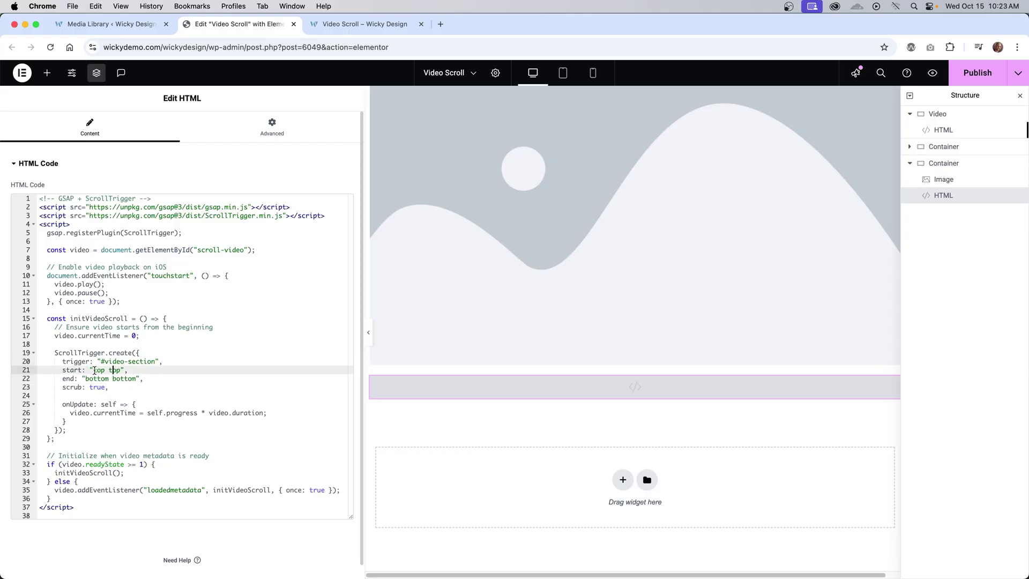
{"action": "left_click_drag", "start_coordinate": [112, 378], "coordinate": [135, 378]}
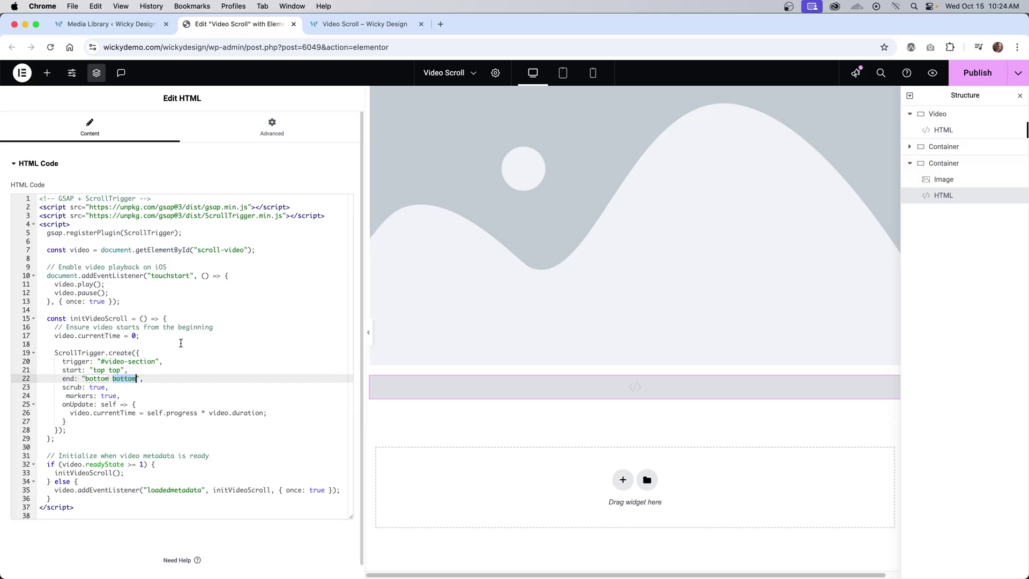
{"action": "type", "text": "50%"}
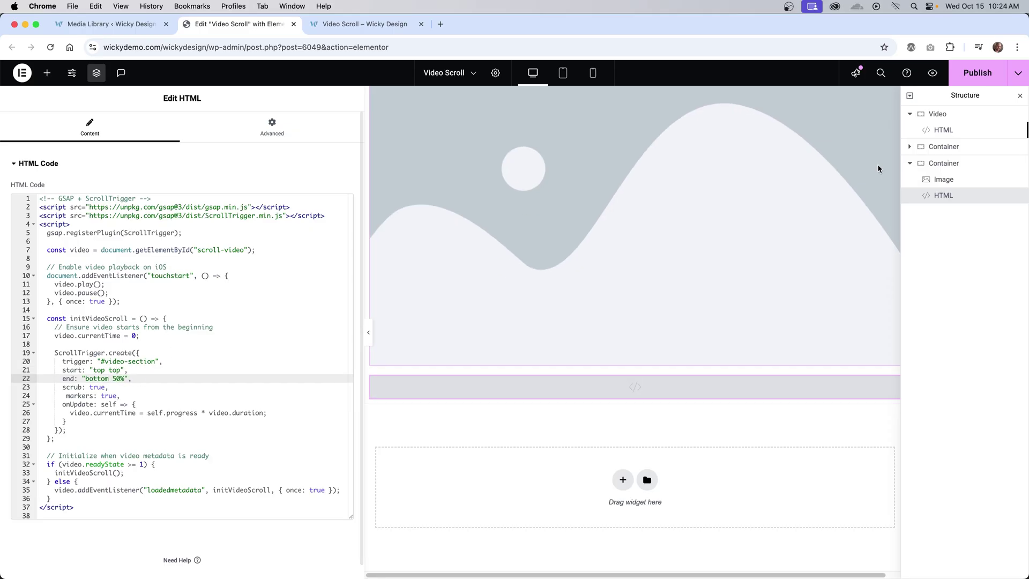
{"action": "left_click", "coordinate": [976, 72]}
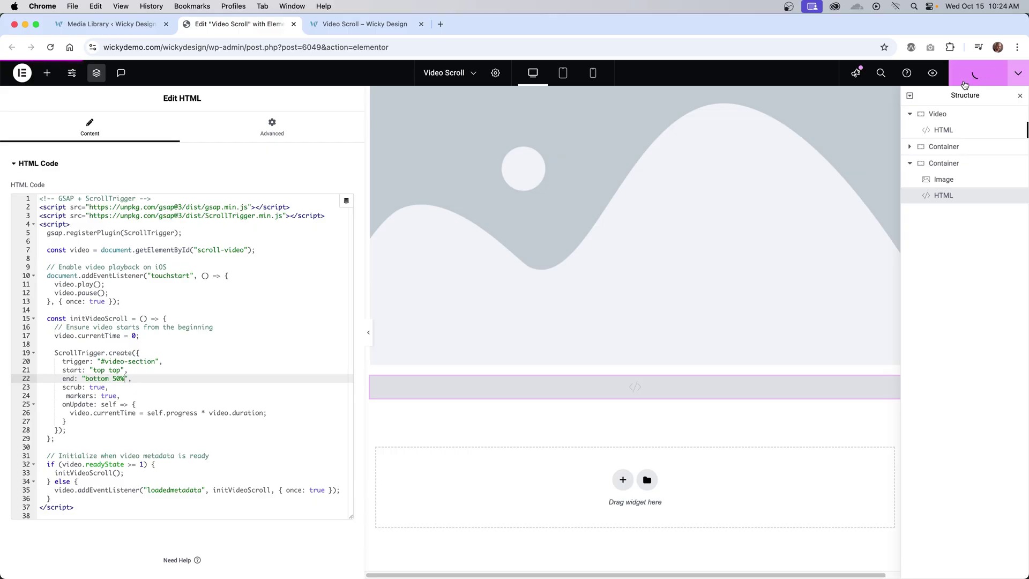
- Preview the page and check where the scroller-end marker sits over the video
{"action": "left_click", "coordinate": [333, 27]}
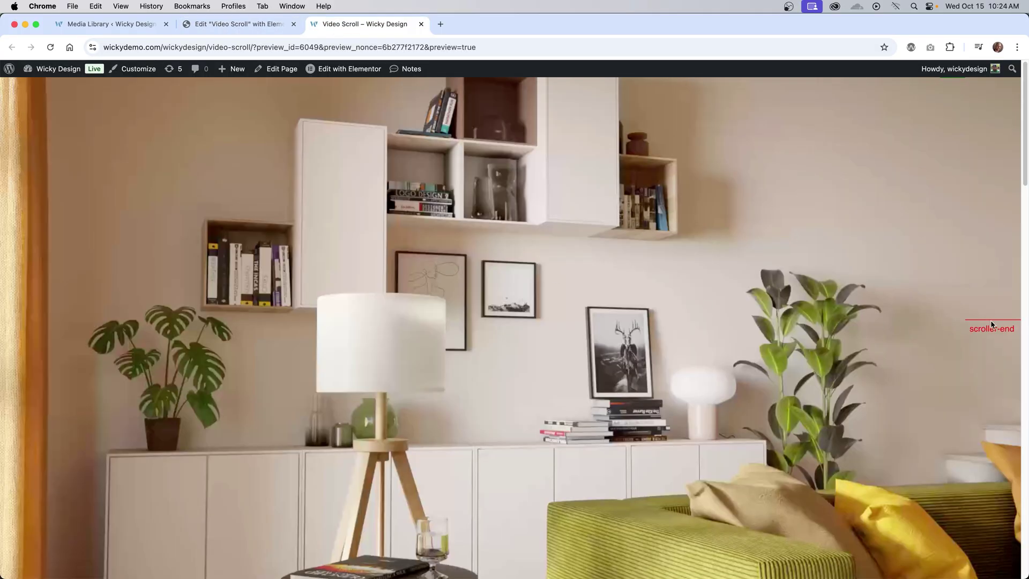
{"action": "mouse_move", "coordinate": [1025, 145]}
{"action": "left_mouse_down"}
{"action": "mouse_move", "coordinate": [1027, 339]}
{"action": "mouse_move", "coordinate": [1027, 142]}
{"action": "left_mouse_up"}
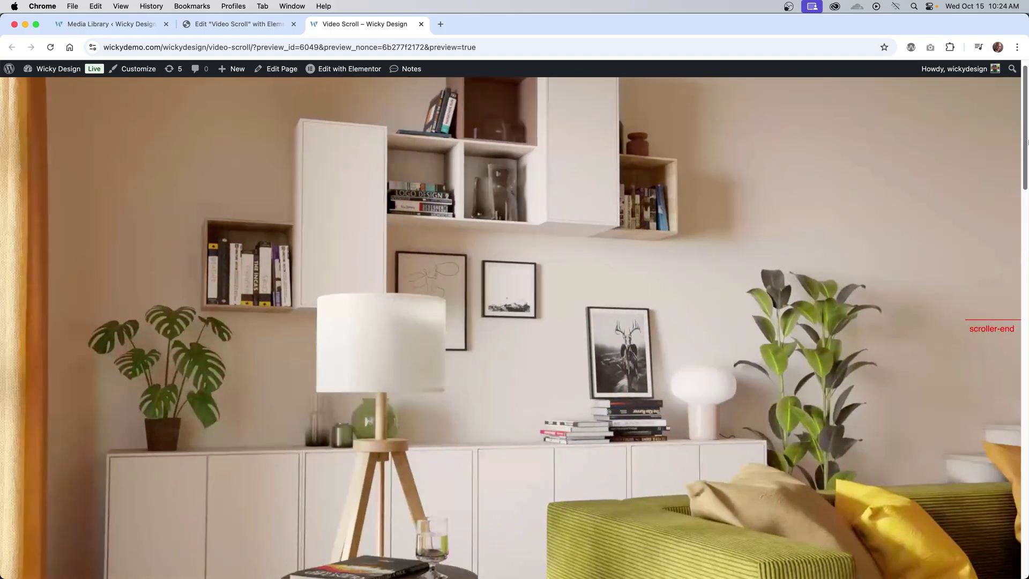
- Return to the editor, set the ScrollTrigger start to "top 20%" and end to "bottom 40%", and publish the page
{"action": "left_click", "coordinate": [212, 23]}
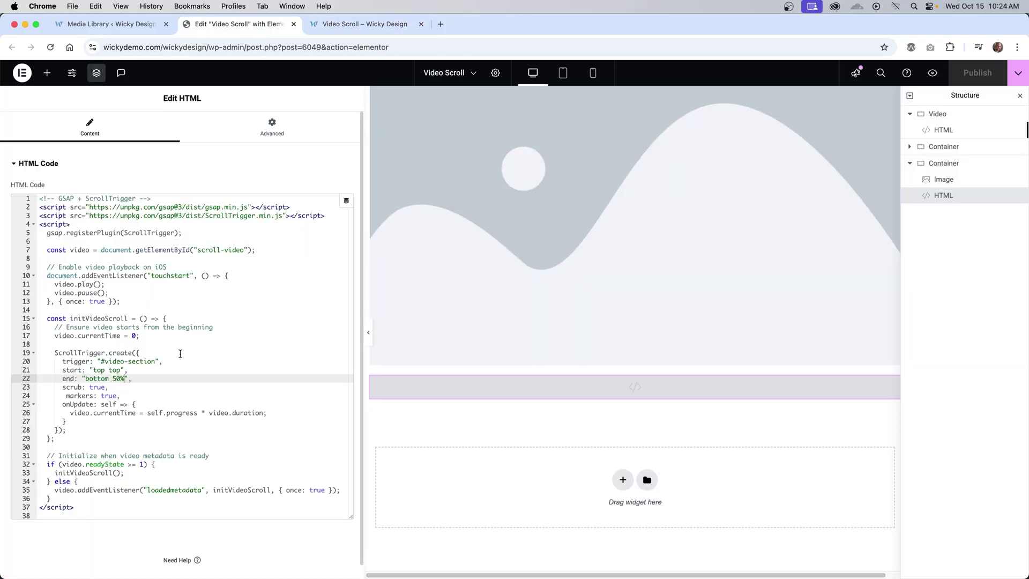
{"action": "left_click_drag", "start_coordinate": [109, 369], "coordinate": [119, 369]}
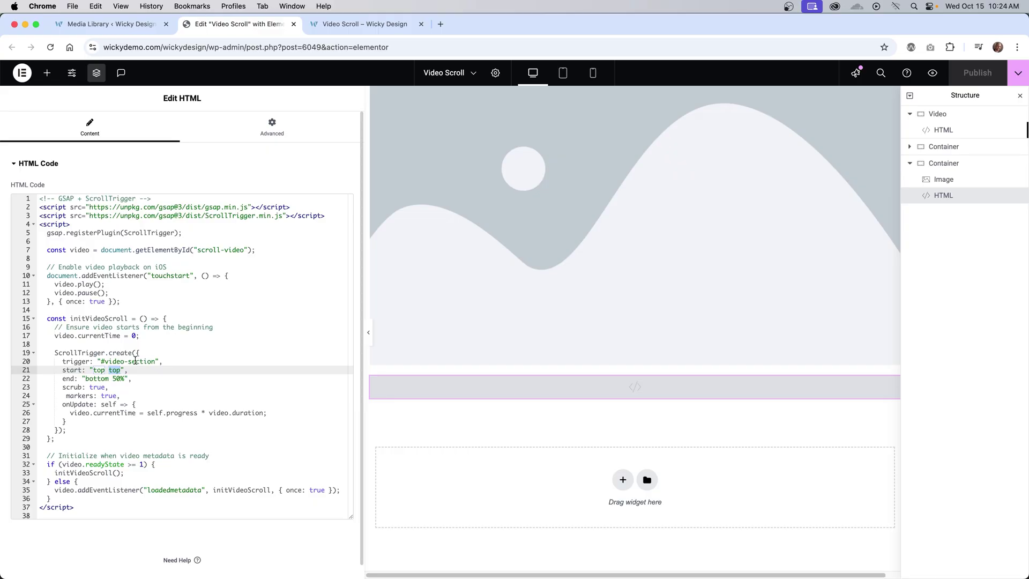
{"action": "type", "text": "20%"}
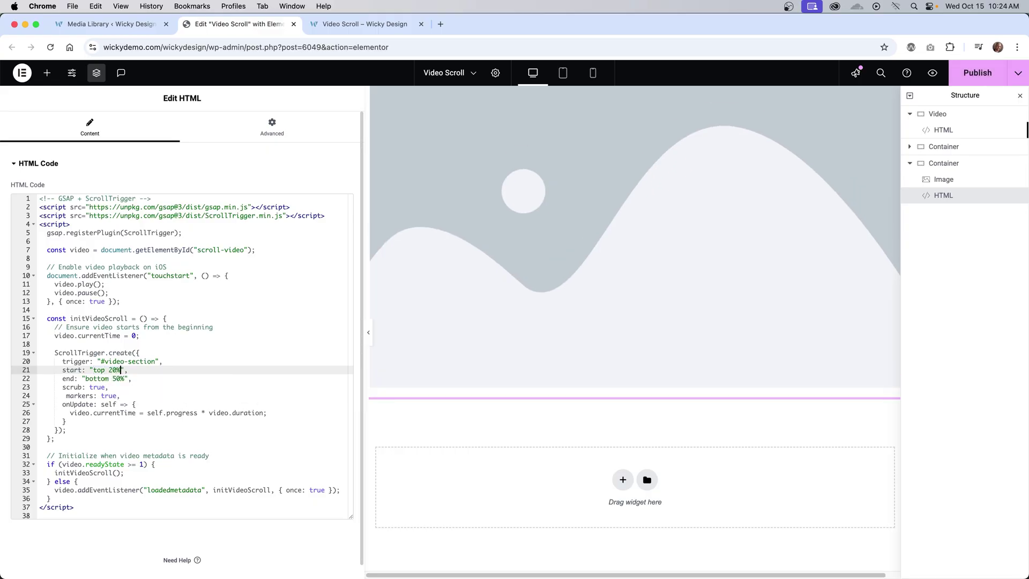
{"action": "left_click", "coordinate": [120, 380]}
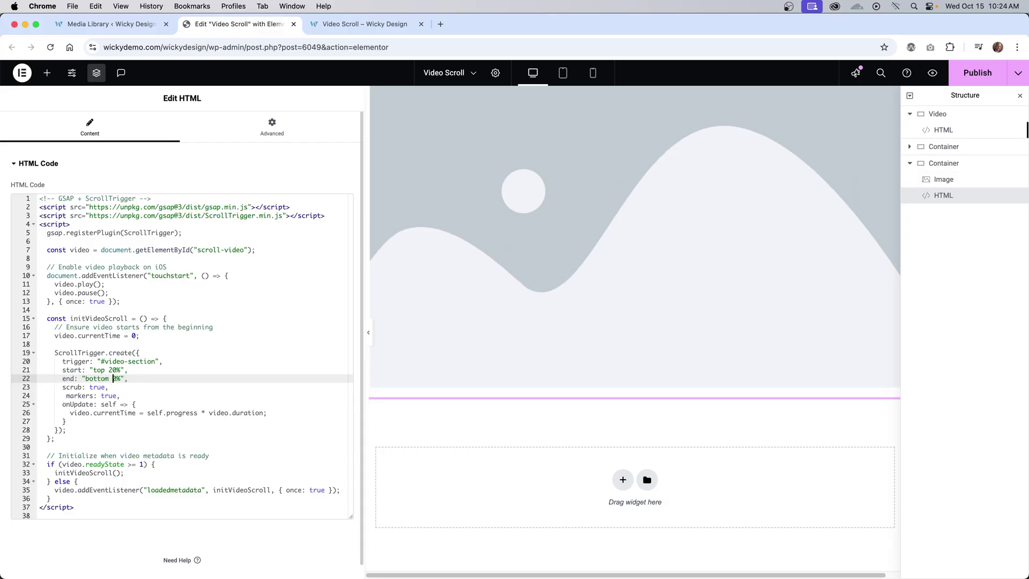
{"action": "key", "text": "BackSpace"}
{"action": "type", "text": "4"}
{"action": "left_click", "coordinate": [130, 369]}
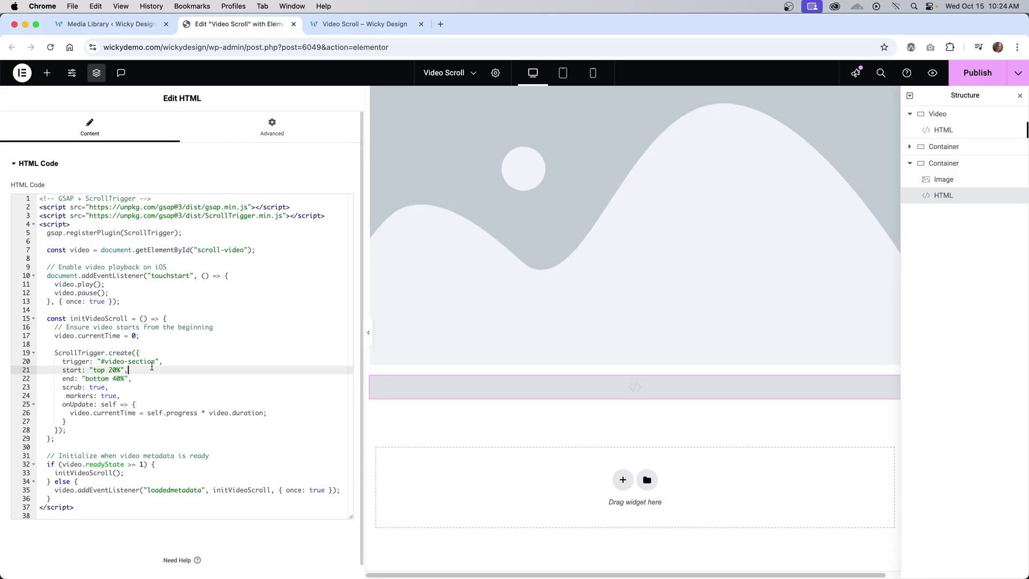
{"action": "left_click", "coordinate": [965, 81]}
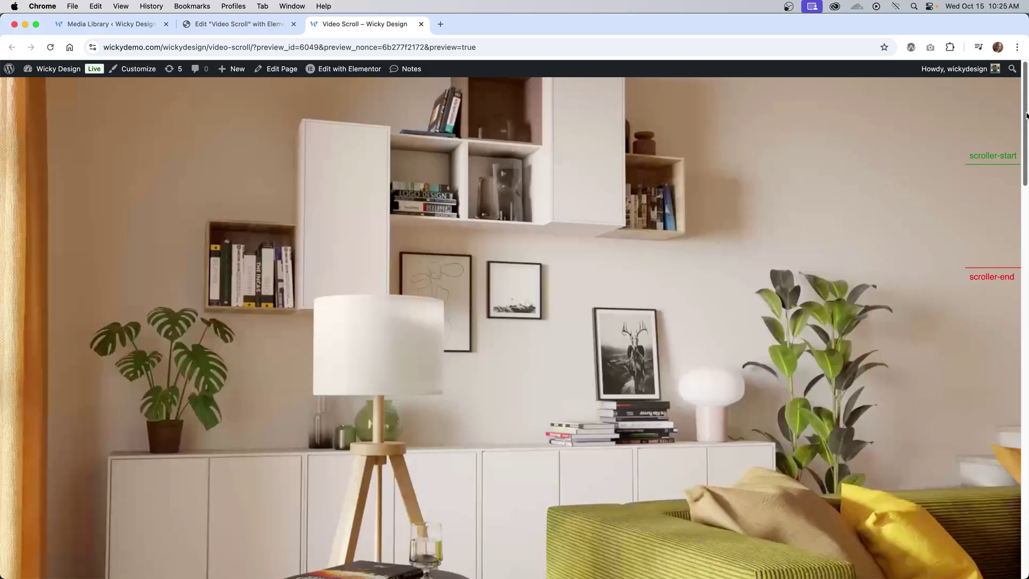
- Scroll the previewed page down until the end and scroller-end markers meet, and back up to the start
{"action": "left_click_drag", "start_coordinate": [1027, 115], "coordinate": [1026, 324]}
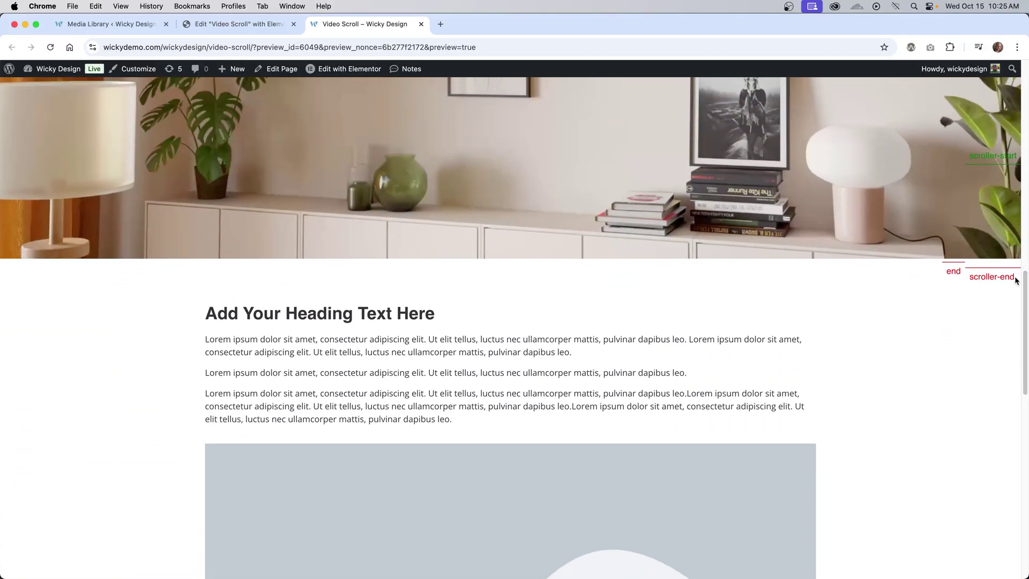
{"action": "left_click_drag", "start_coordinate": [1025, 288], "coordinate": [1025, 86]}
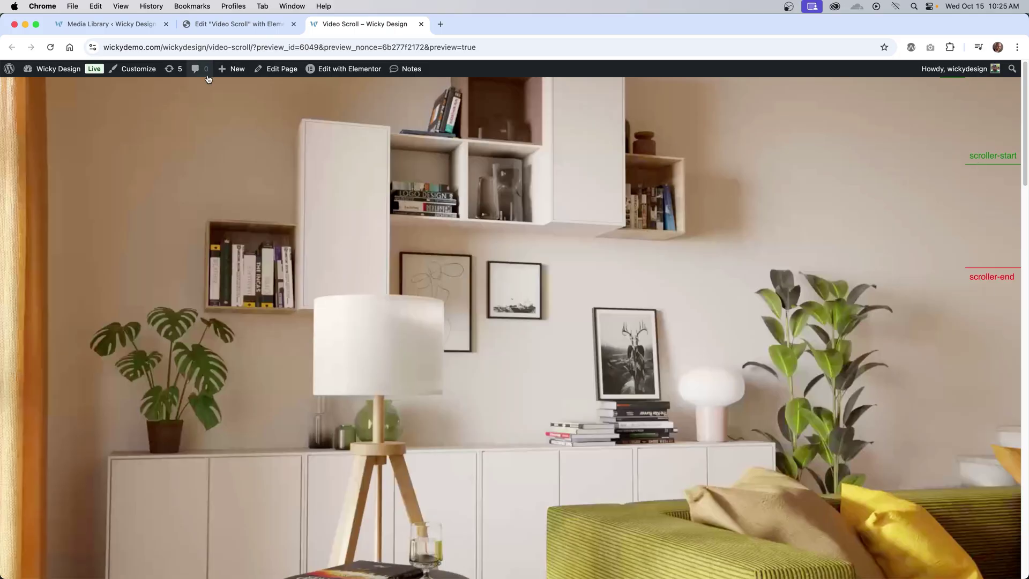
- Return to the editor, show the video on the canvas, and narrow the editing panel to enlarge the canvas
{"action": "left_click", "coordinate": [240, 24]}
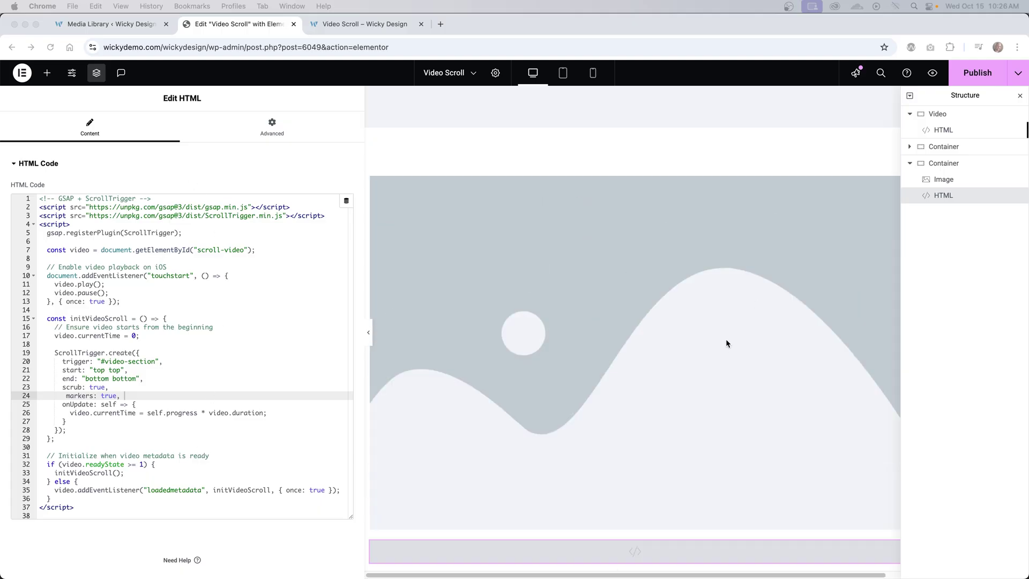
{"action": "scroll", "coordinate": [726, 339], "scroll_direction": "up", "scroll_amount": 10}
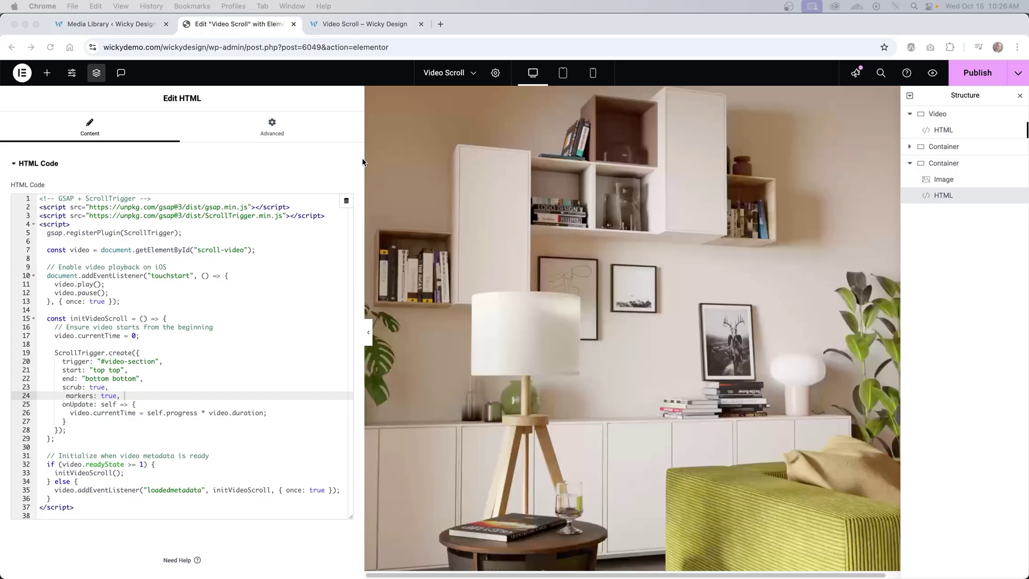
{"action": "left_click_drag", "start_coordinate": [364, 163], "coordinate": [224, 178]}
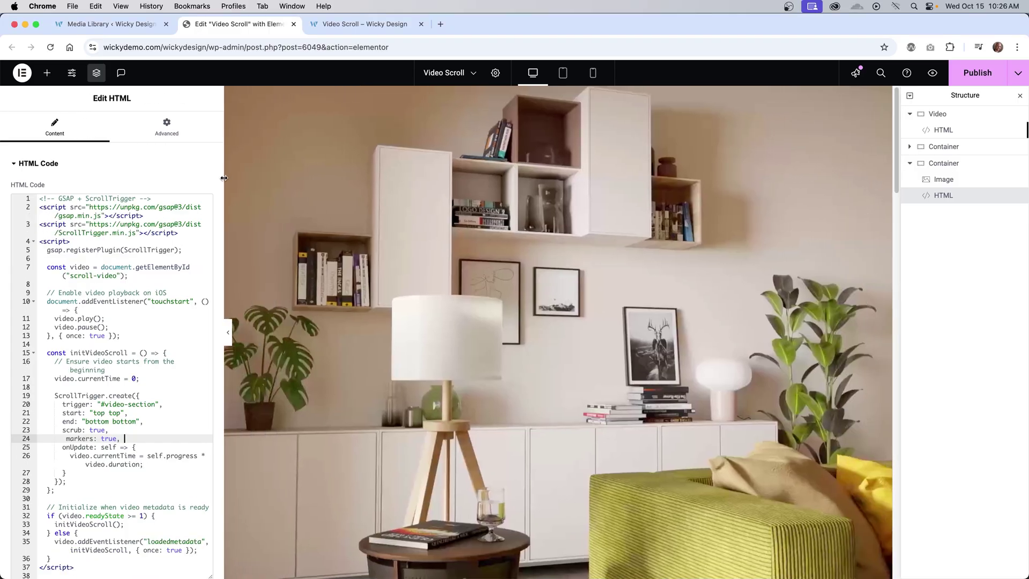
- Change the video source file to test4.mp4 in the Video container's HTML widget and publish the page
{"action": "left_click", "coordinate": [946, 135]}
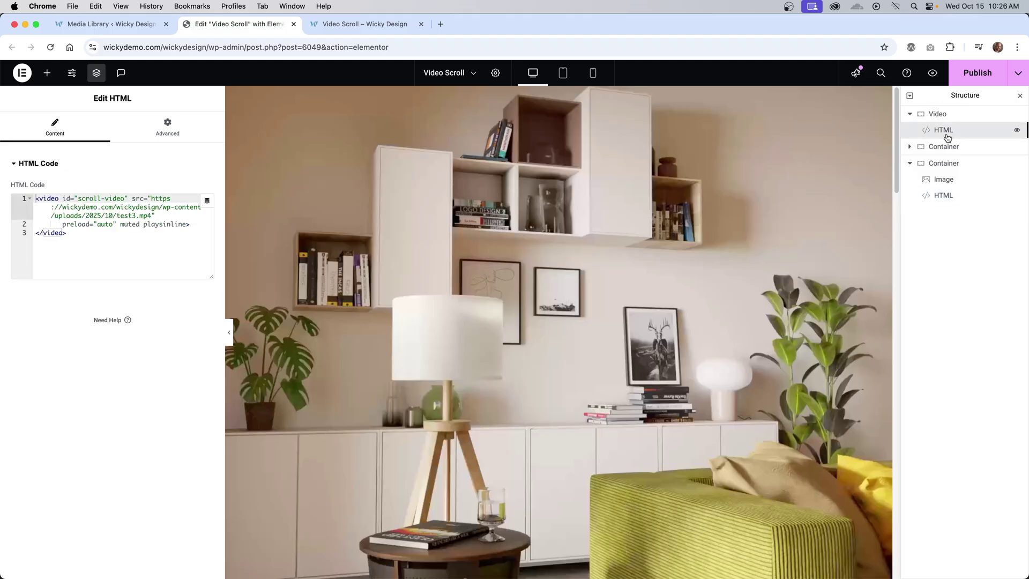
{"action": "left_click", "coordinate": [136, 215]}
{"action": "key", "text": "BackSpace"}
{"action": "type", "text": "4"}
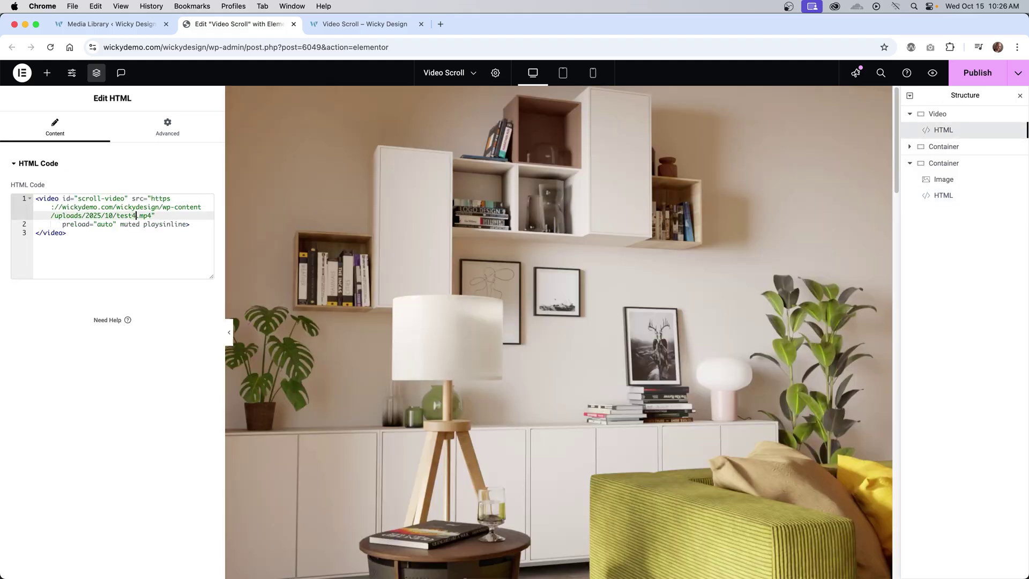
{"action": "left_click", "coordinate": [973, 71]}
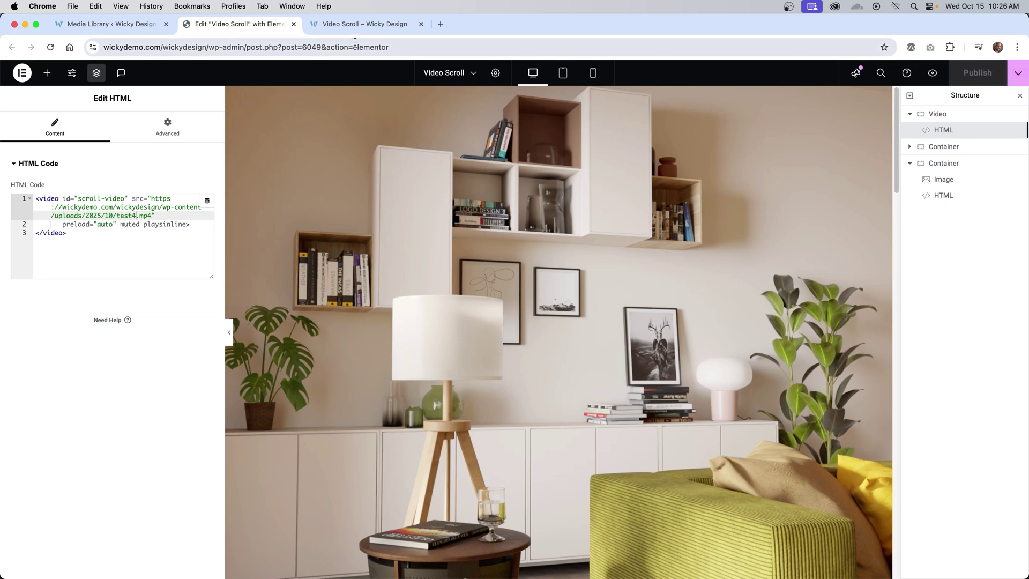
- Preview the page and scroll through the video to judge how smoothly test4.mp4 plays
{"action": "left_click", "coordinate": [347, 25]}
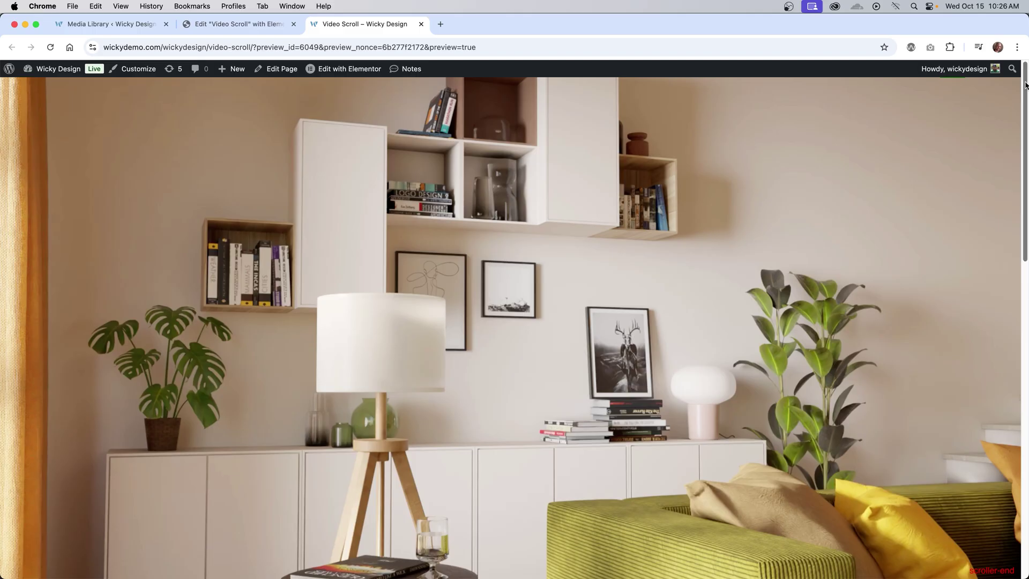
{"action": "mouse_move", "coordinate": [1025, 84]}
{"action": "left_mouse_down"}
{"action": "mouse_move", "coordinate": [1028, 251]}
{"action": "mouse_move", "coordinate": [1027, 121]}
{"action": "left_mouse_up"}
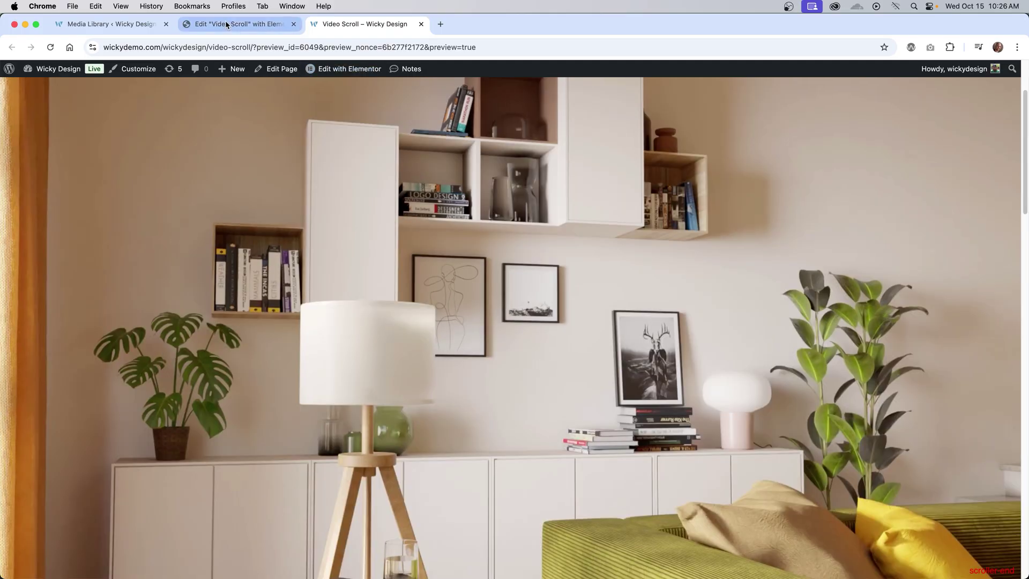
- Return to the editor, set the video source file back to test3.mp4 and publish the page
{"action": "left_click", "coordinate": [238, 24]}
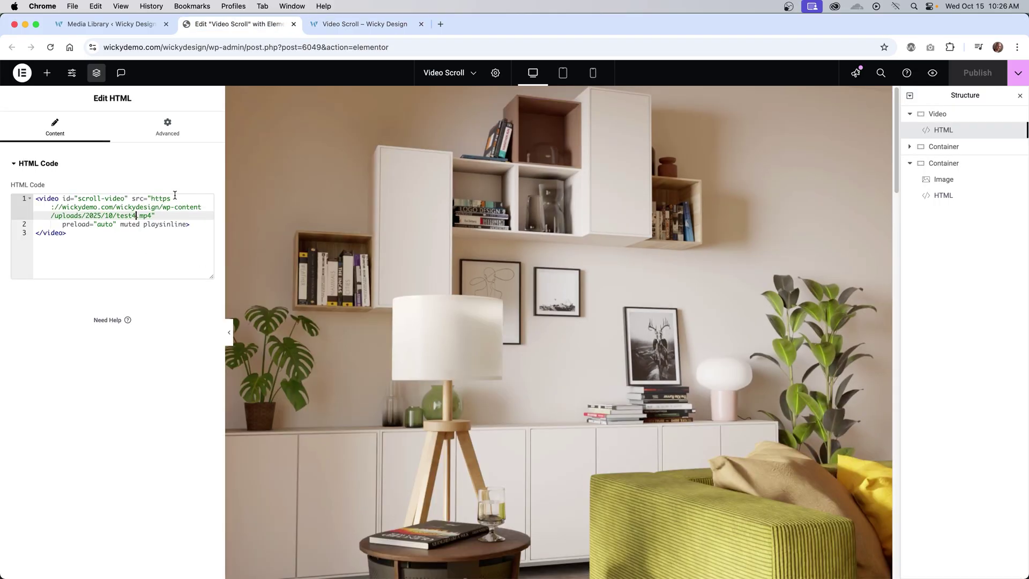
{"action": "key", "text": "BackSpace"}
{"action": "type", "text": "3"}
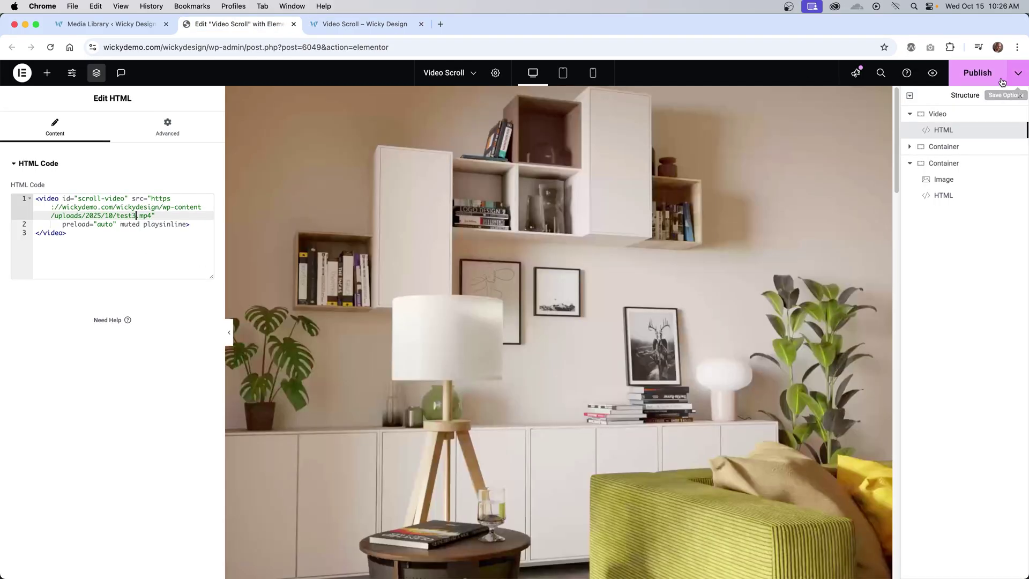
{"action": "left_click", "coordinate": [986, 75]}
- Preview the page and scroll through the test3.mp4 video section and back to the top
{"action": "left_click", "coordinate": [365, 23]}
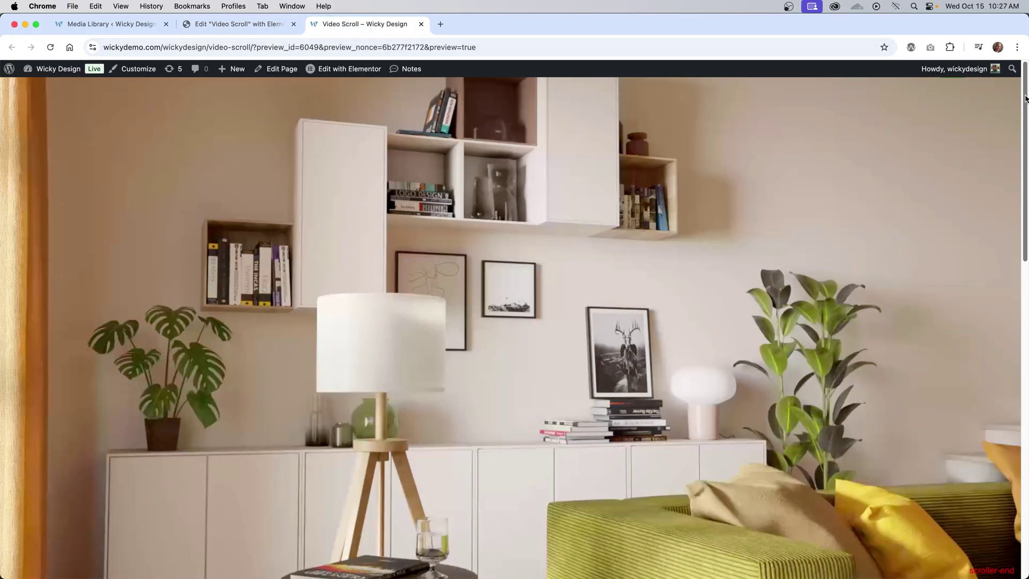
{"action": "left_click_drag", "start_coordinate": [1026, 98], "coordinate": [1025, 268]}
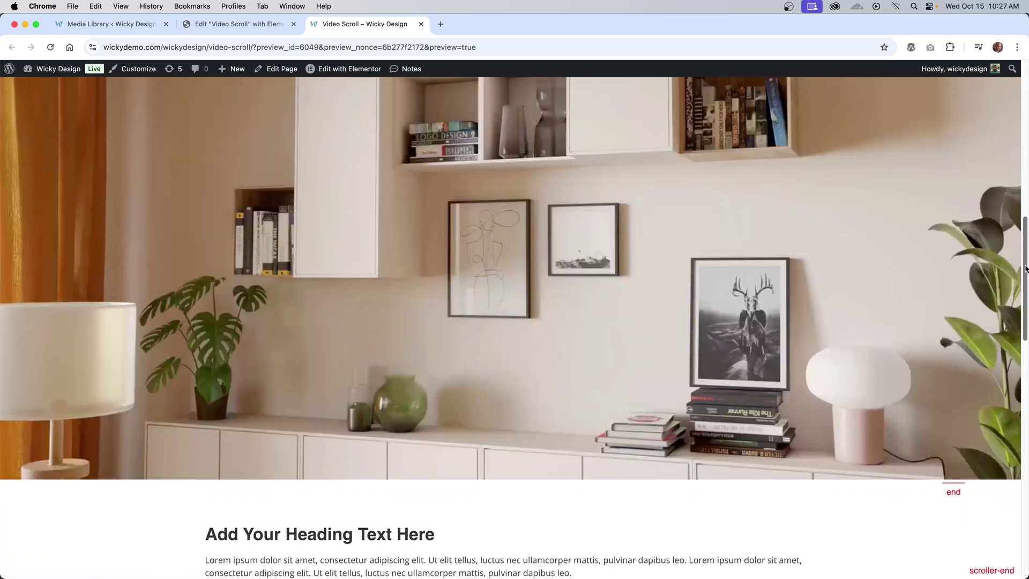
{"action": "scroll", "coordinate": [681, 337], "scroll_direction": "up", "scroll_amount": 10}
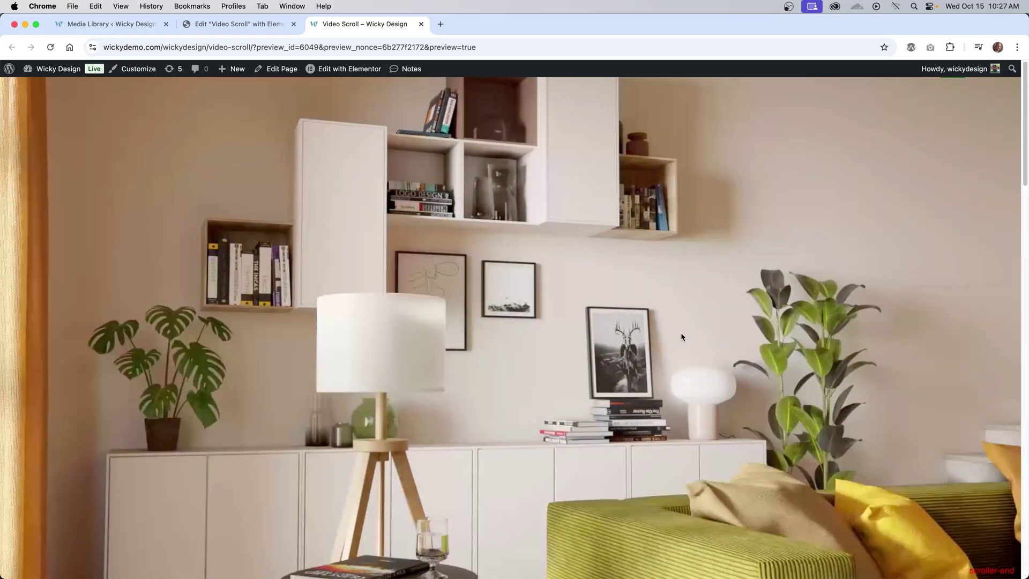